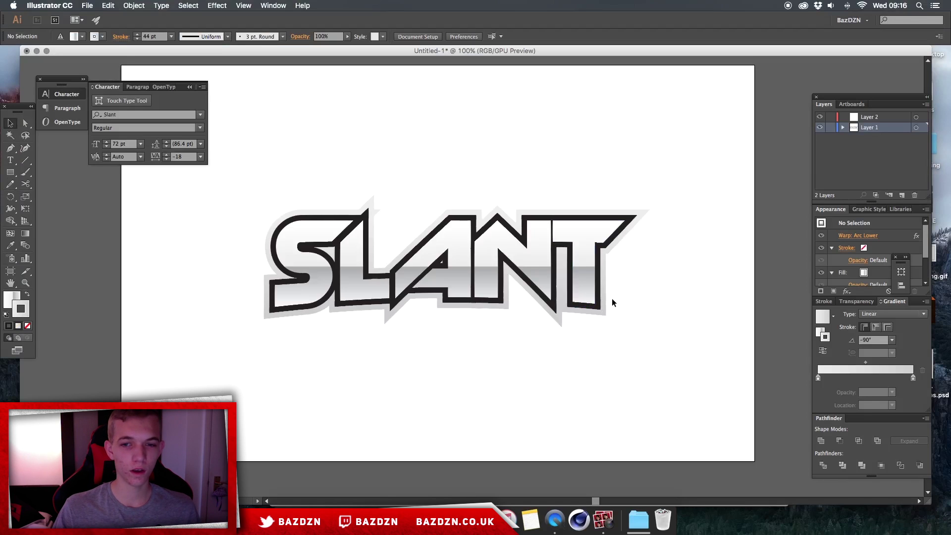
pyautogui.click(569, 278)
pyautogui.click(650, 250)
pyautogui.click(565, 254)
pyautogui.click(651, 261)
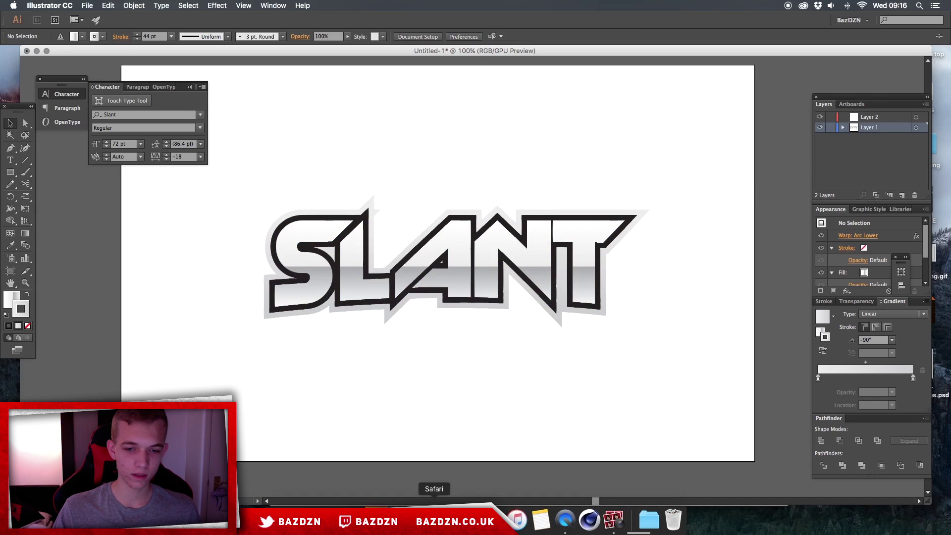
# - Switch to Safari and look through the Techno > Various font list on dafont.com
pyautogui.click(435, 520)
pyautogui.scroll(-1, 440, 186)
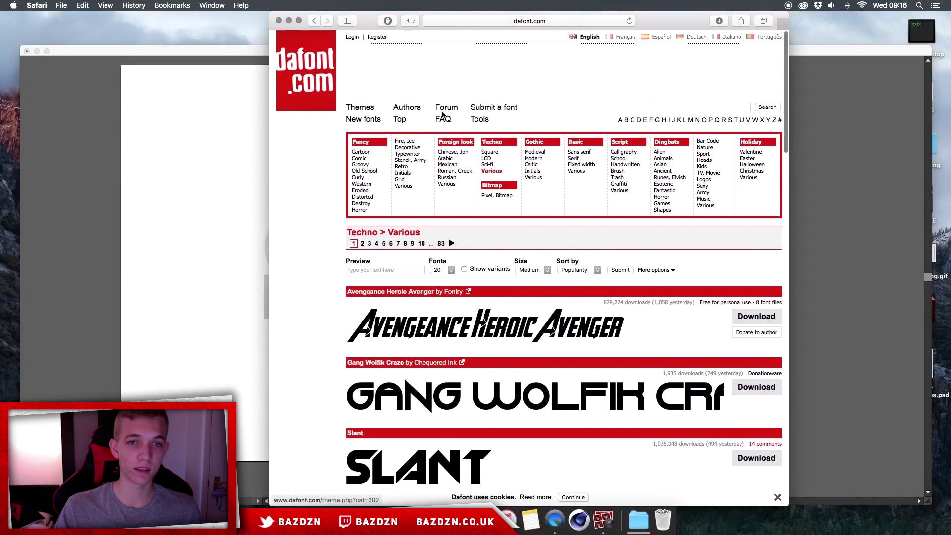
pyautogui.scroll(-10, 349, 229)
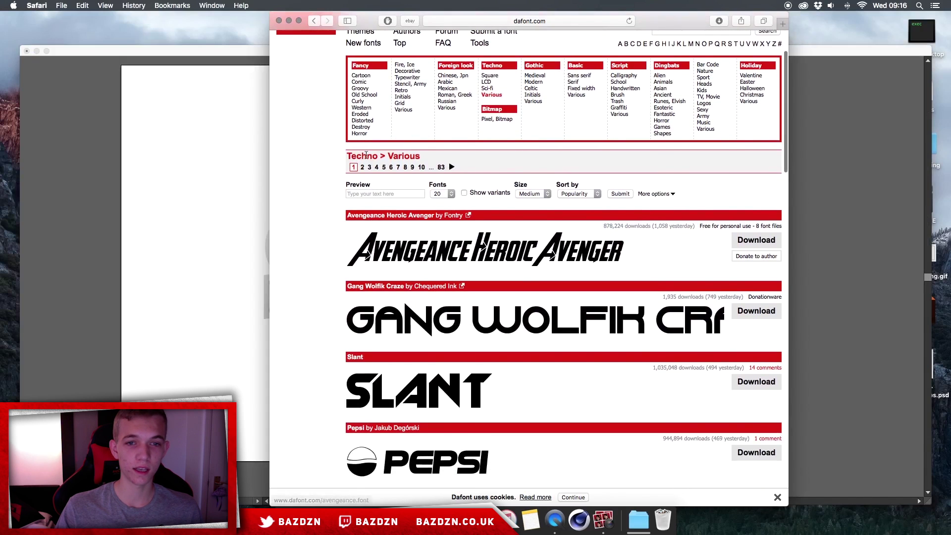
pyautogui.scroll(10, 436, 255)
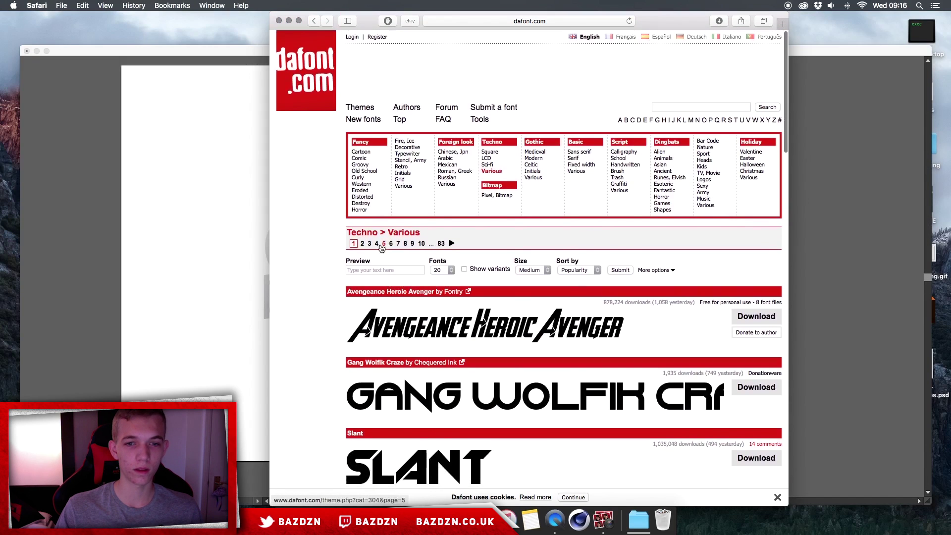
pyautogui.scroll(-18, 401, 244)
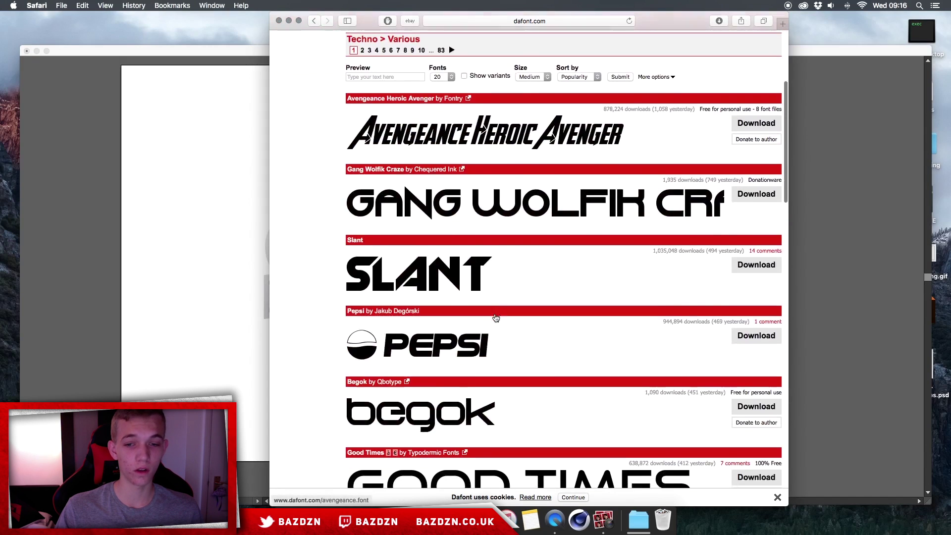
pyautogui.scroll(-2, 496, 317)
pyautogui.scroll(20, 456, 332)
pyautogui.scroll(-11, 415, 349)
pyautogui.scroll(-15, 415, 349)
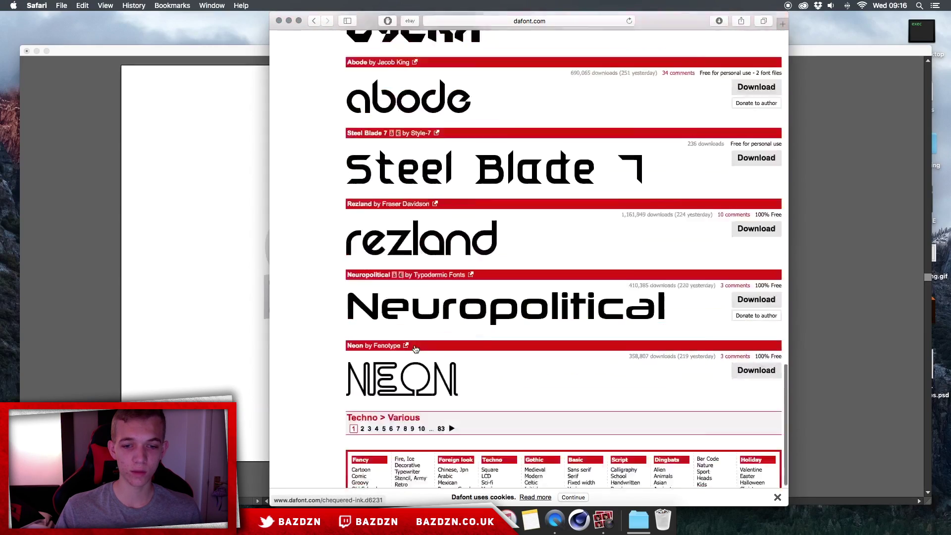
# - Check page 83 of the Techno > Various fonts and return to page 1 of the list
pyautogui.click(441, 353)
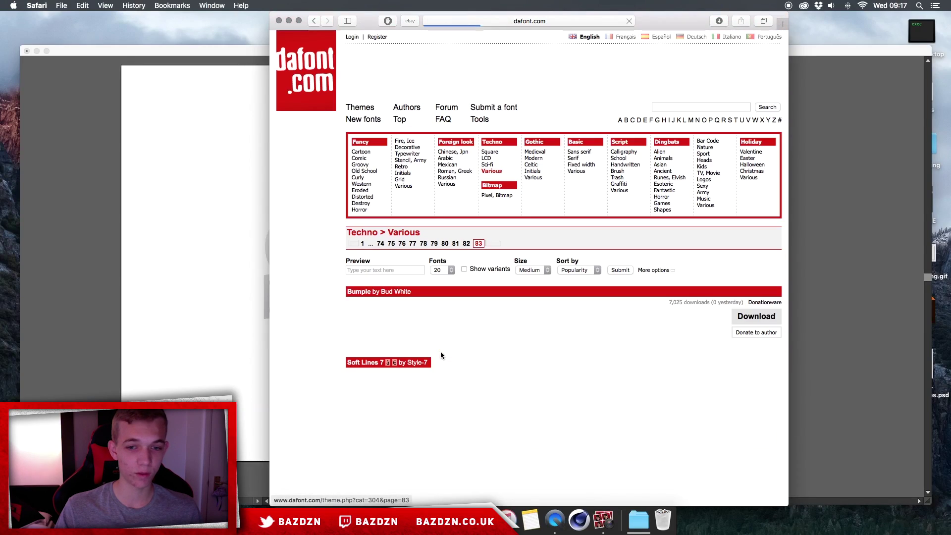
pyautogui.scroll(-15, 446, 357)
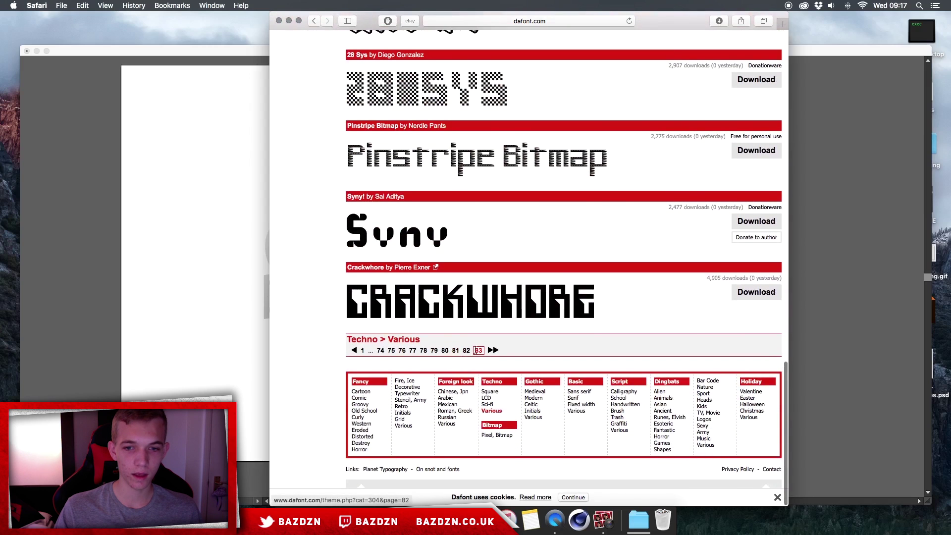
pyautogui.click(362, 349)
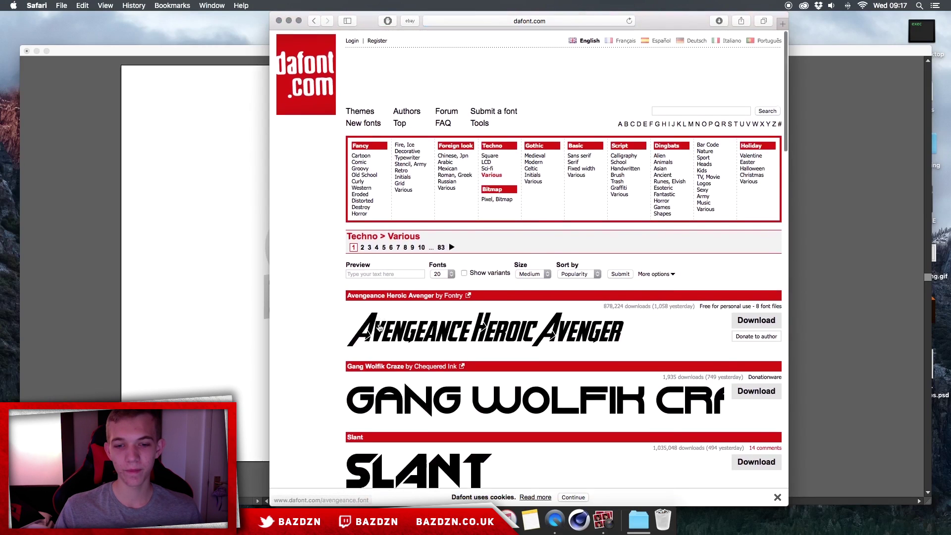
# - Browse the fonts on the first Techno > Various page, open the Slant font's page and return to the list
pyautogui.scroll(-8, 396, 282)
pyautogui.scroll(3, 426, 286)
pyautogui.scroll(1, 434, 277)
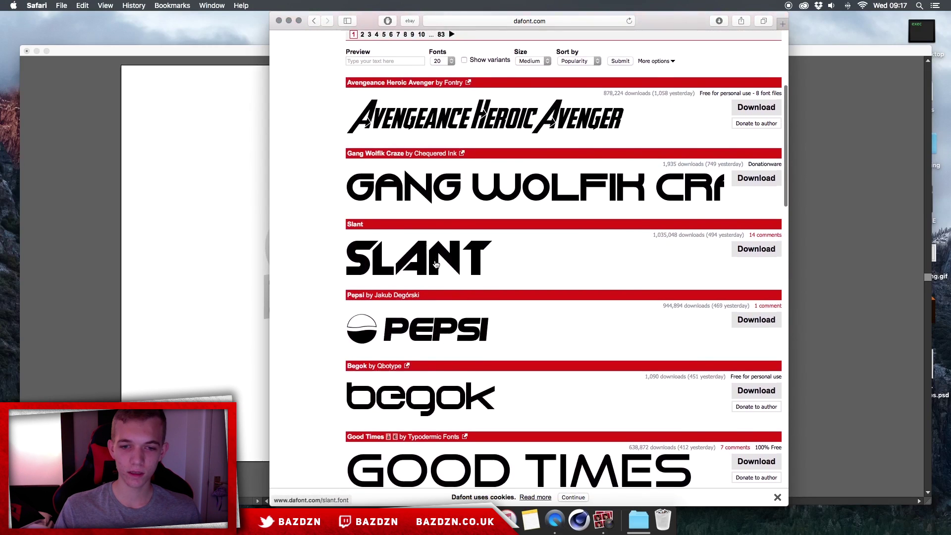
pyautogui.scroll(-6, 479, 192)
pyautogui.scroll(2, 644, 183)
pyautogui.scroll(-1, 744, 170)
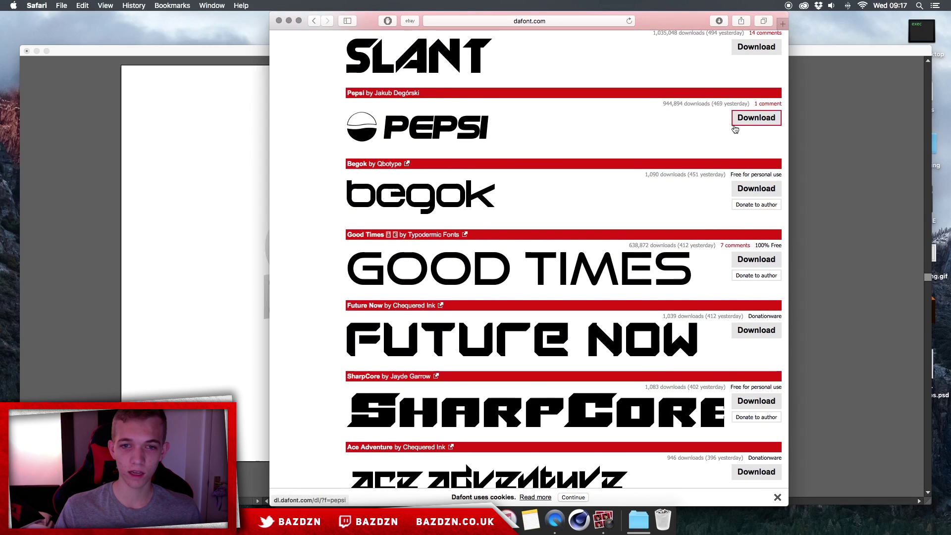
pyautogui.scroll(3, 748, 121)
pyautogui.scroll(-7, 715, 161)
pyautogui.scroll(-5, 716, 161)
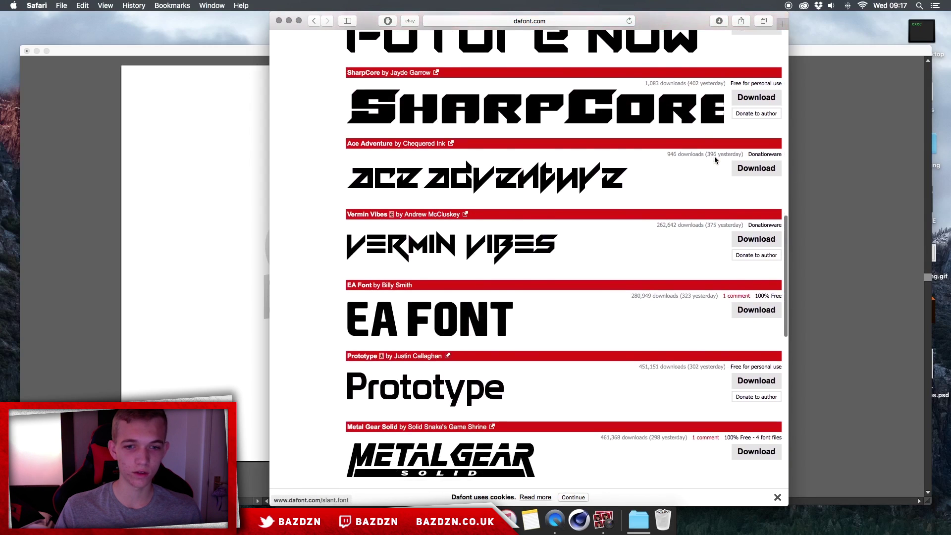
pyautogui.scroll(-1, 688, 214)
pyautogui.scroll(10, 689, 215)
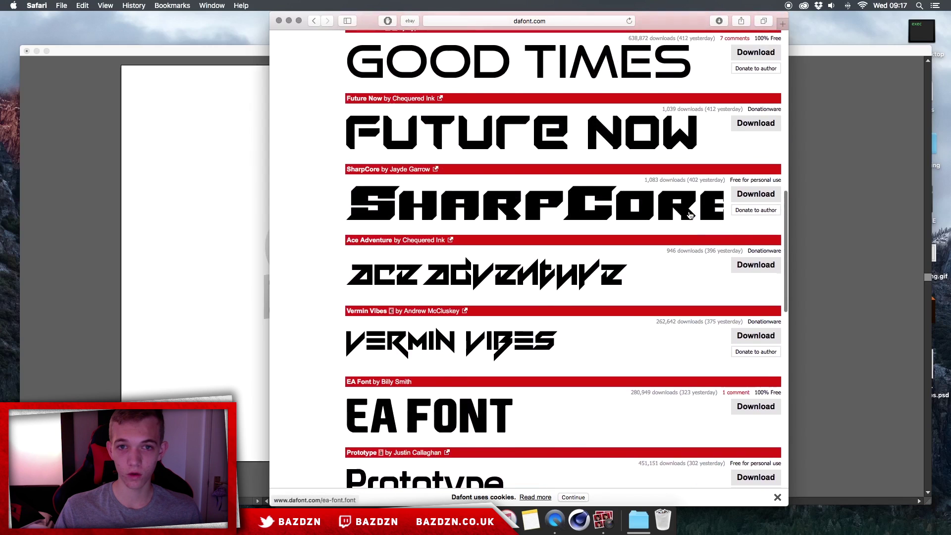
pyautogui.scroll(1, 689, 215)
pyautogui.click(418, 174)
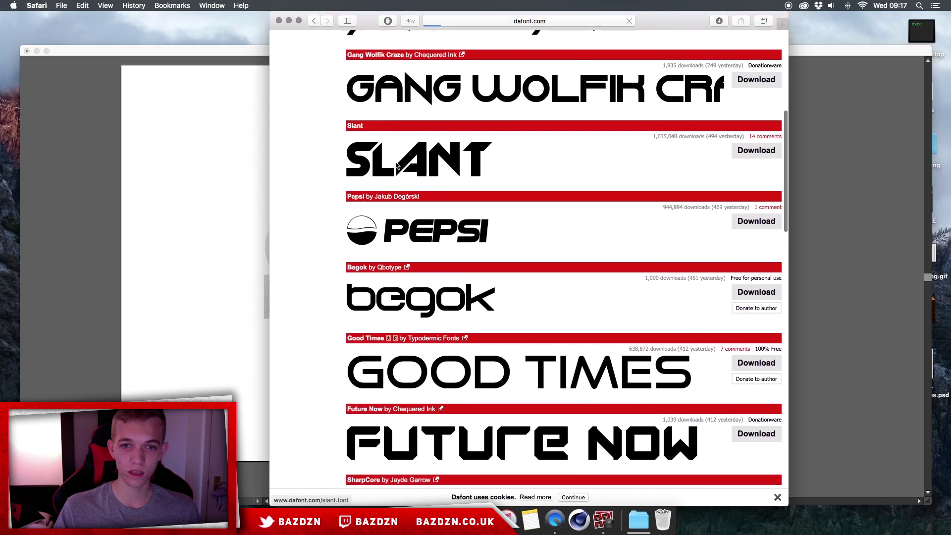
pyautogui.click(314, 20)
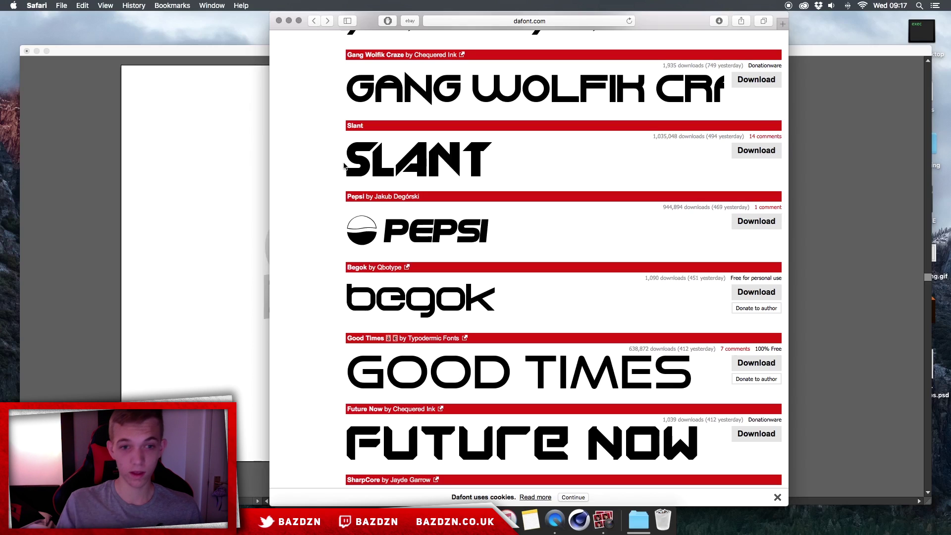
# - Switch back to Illustrator and move the finished SLANT logo up near the artboard's upper edge
pyautogui.click(151, 191)
pyautogui.click(475, 271)
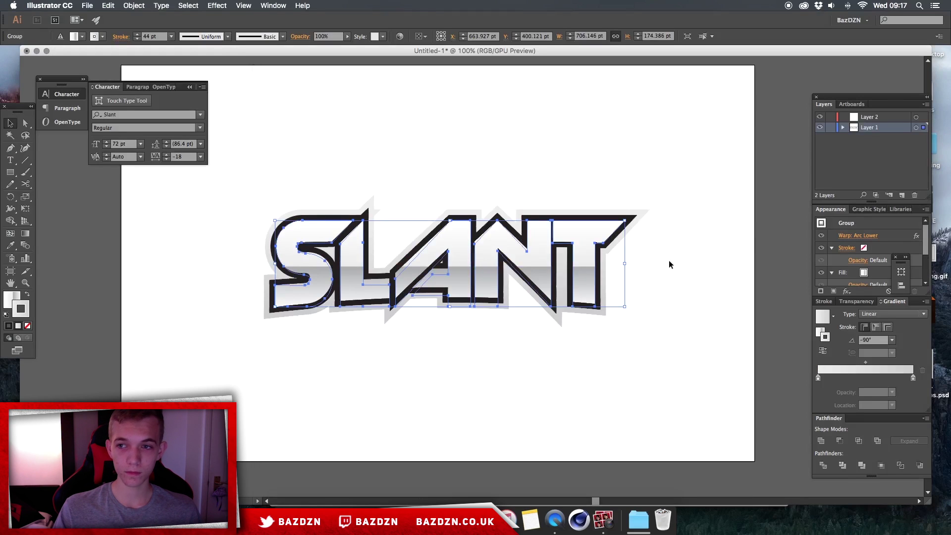
pyautogui.scroll(2, 460, 258)
pyautogui.moveTo(524, 258); pyautogui.dragTo(524, 155)
# - Lock Layer 1 and add the text "SLANT" in the Slant font at 72 pt on Layer 2, below the finished logo
pyautogui.click(830, 128)
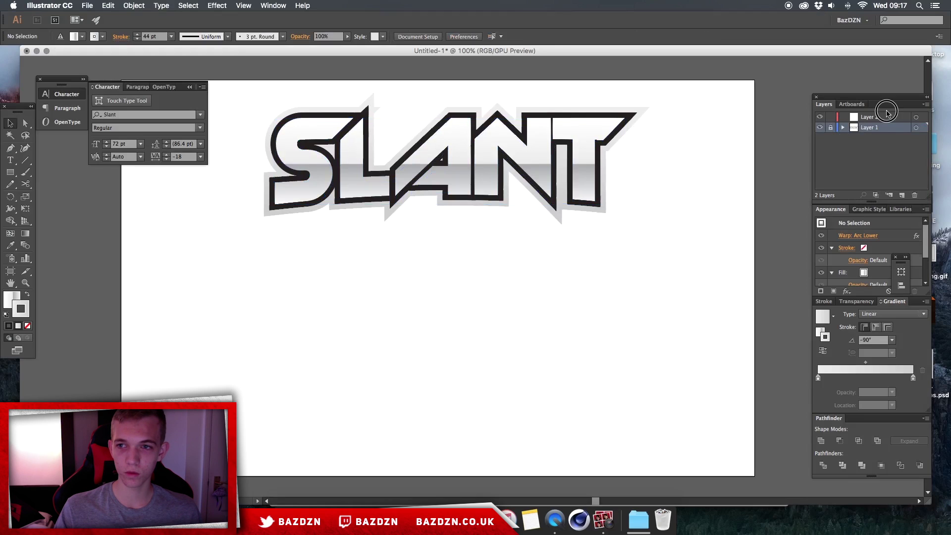
pyautogui.click(878, 119)
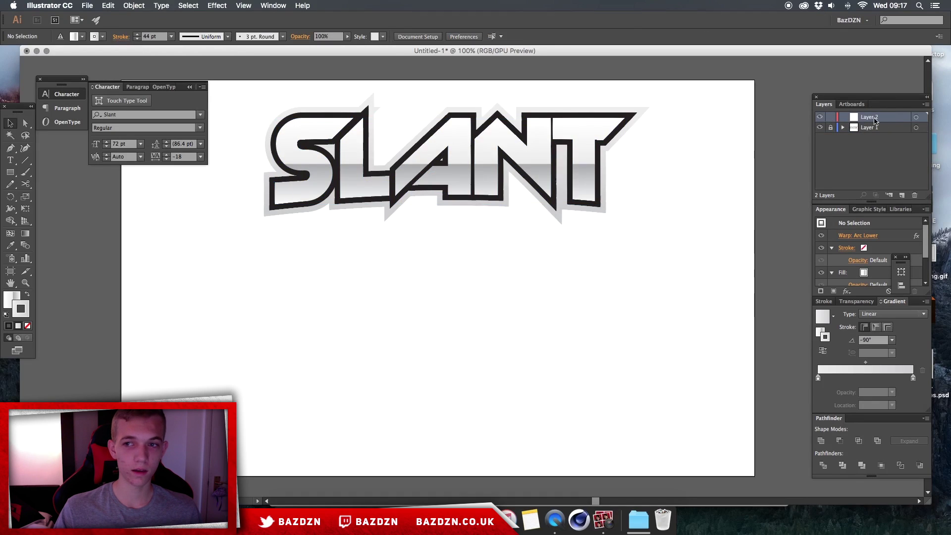
pyautogui.click(10, 161)
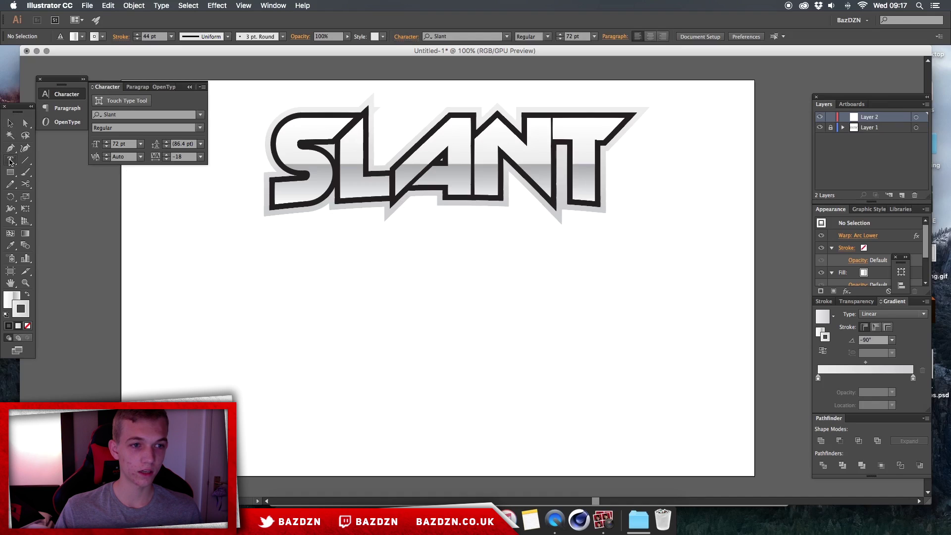
pyautogui.click(375, 310)
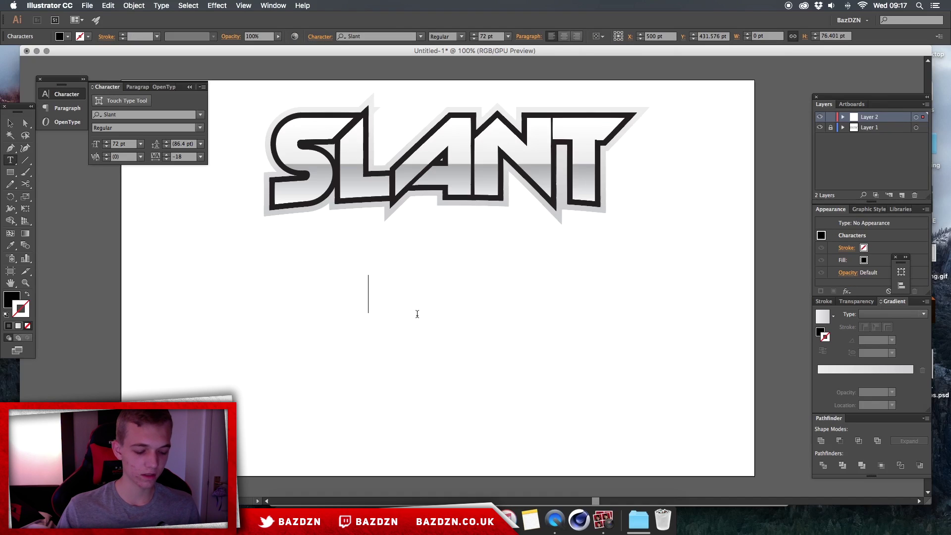
pyautogui.write('SLANT')
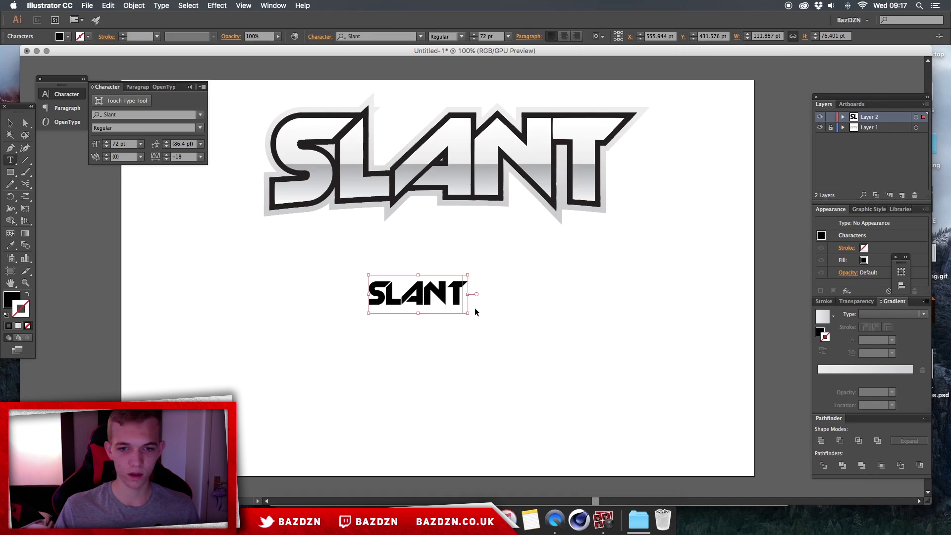
# - Enlarge the new SLANT text to about 245 pt and position it directly beneath the finished logo
pyautogui.moveTo(469, 312); pyautogui.dragTo(655, 362)
pyautogui.click(655, 362)
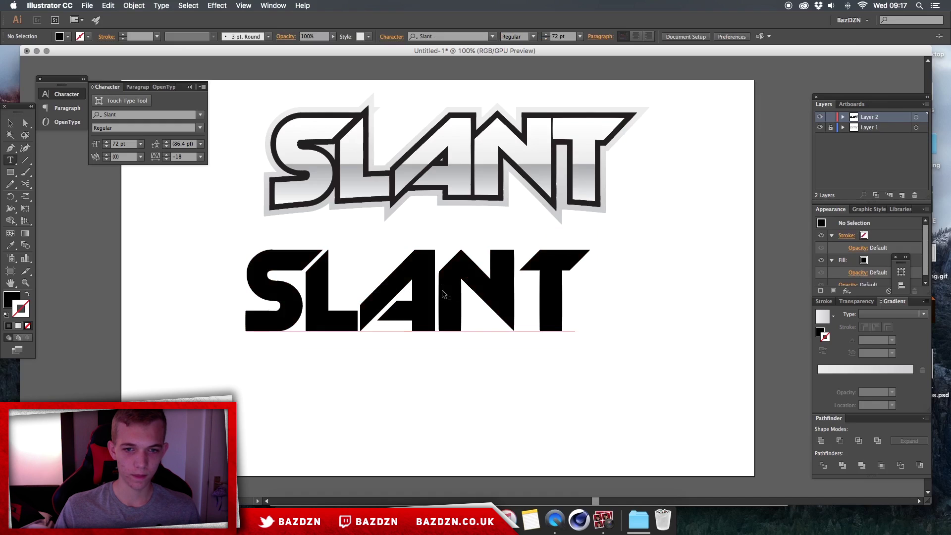
pyautogui.click(9, 124)
pyautogui.moveTo(365, 280); pyautogui.dragTo(394, 309)
pyautogui.moveTo(273, 253); pyautogui.dragTo(208, 263)
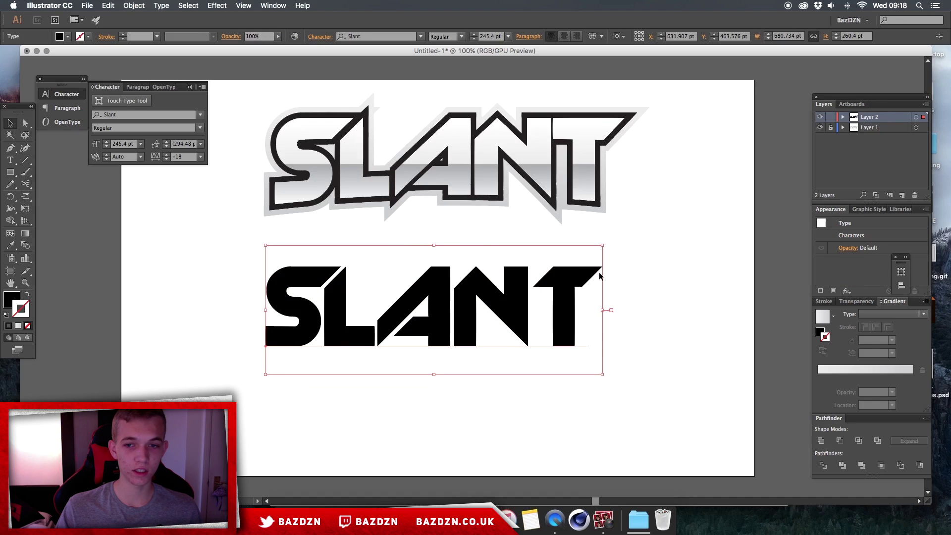
# - Convert the black SLANT text to outlines
pyautogui.press('super+equal')
pyautogui.press('super+equal')
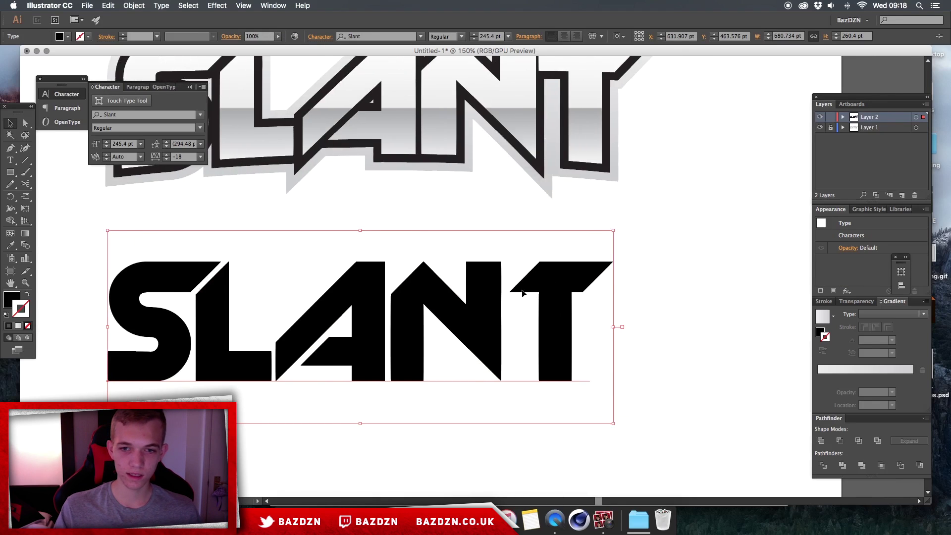
pyautogui.scroll(4, 485, 296)
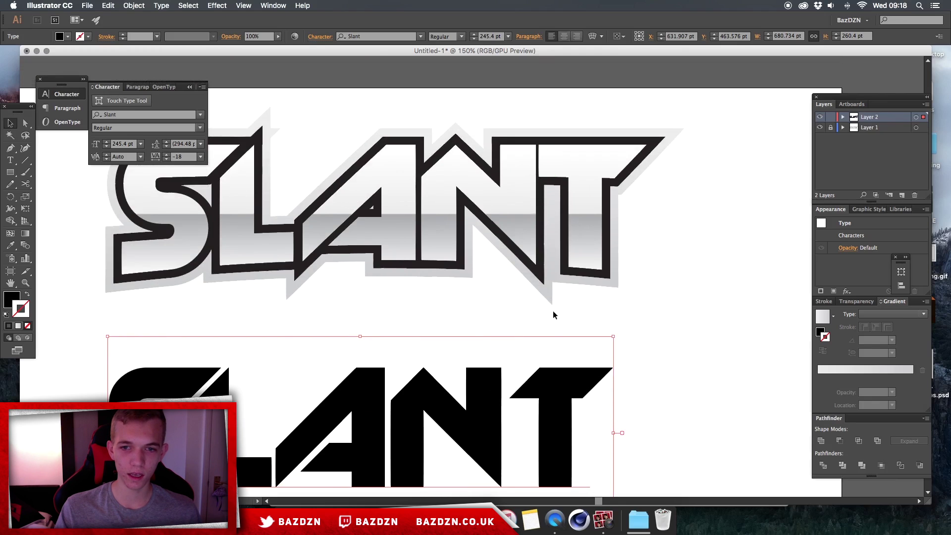
pyautogui.press('super+minus')
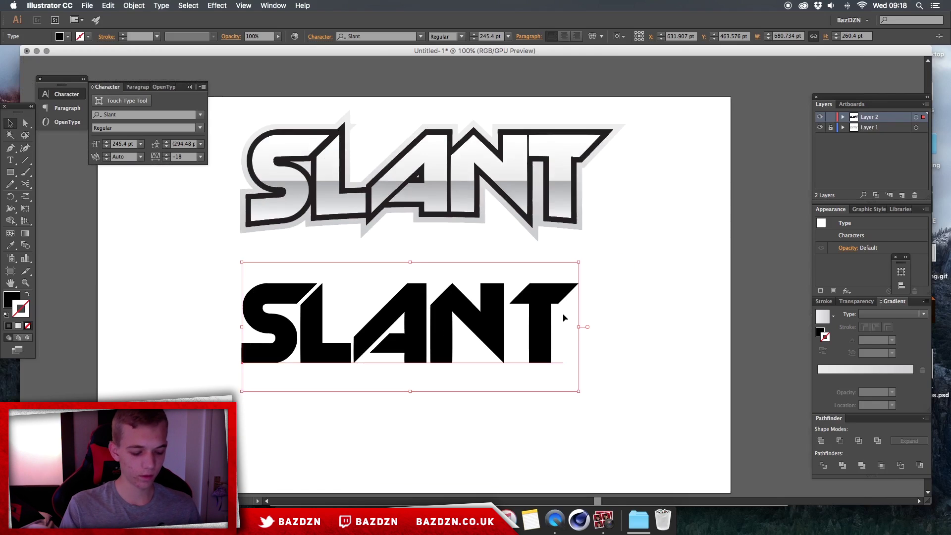
pyautogui.press('shift+super+o')
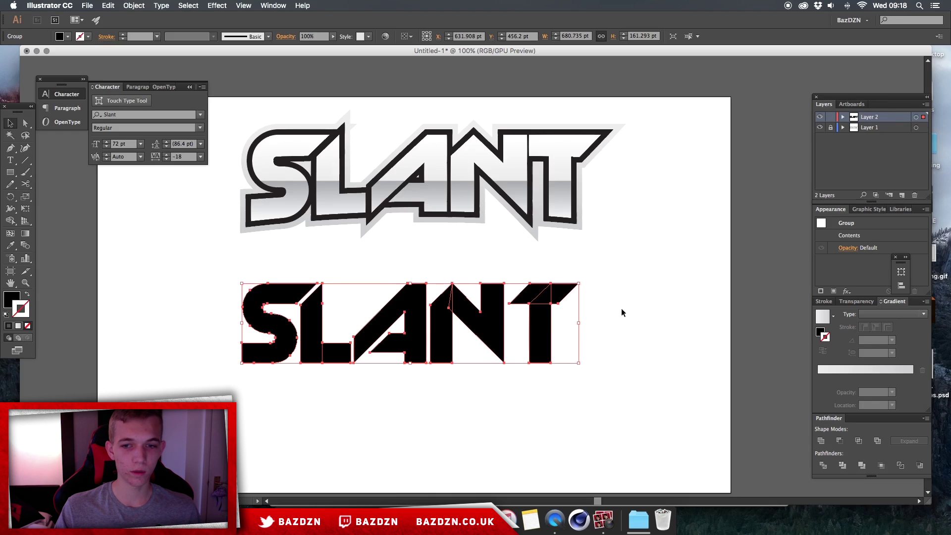
pyautogui.click(610, 312)
pyautogui.click(540, 315)
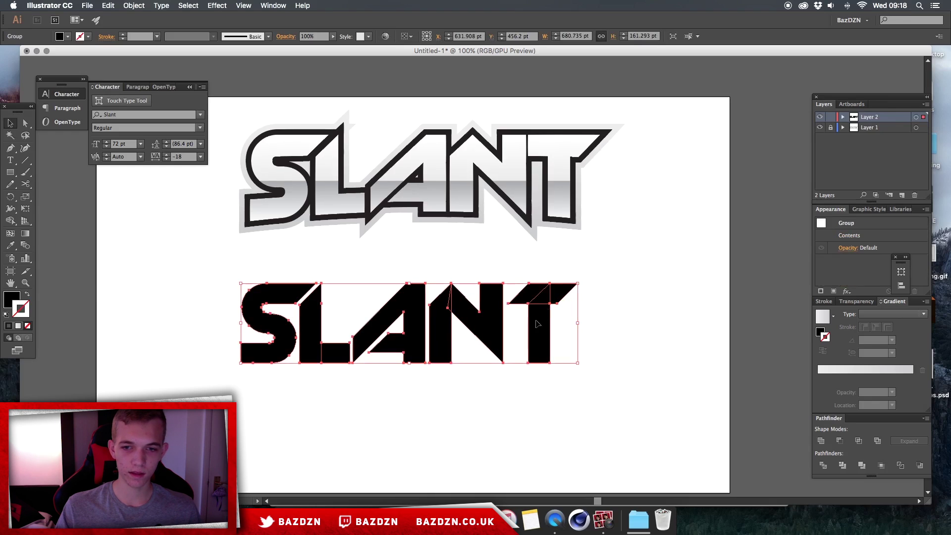
pyautogui.press('super+equal')
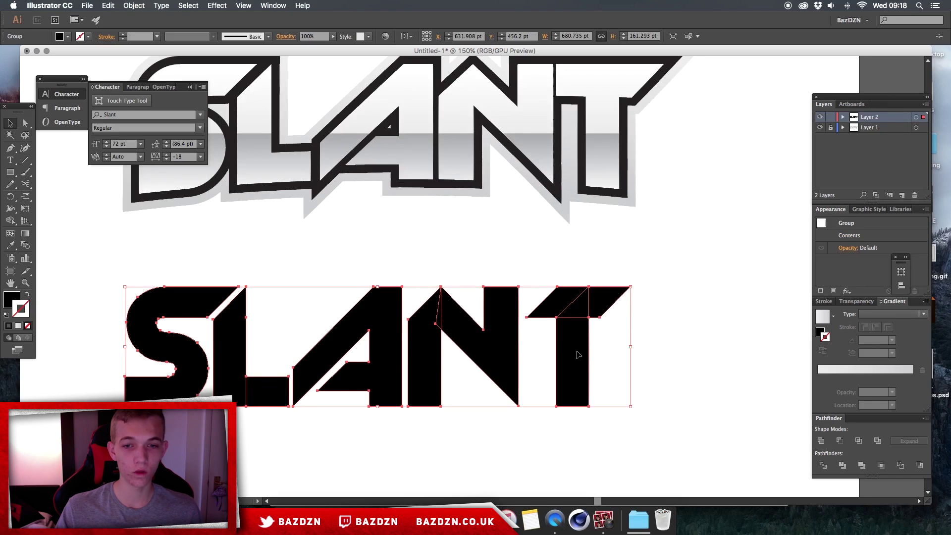
# - Select the overlapping pieces of the outlined letter T with Direct Selection and unite them into one shape with Pathfinder
pyautogui.click(25, 123)
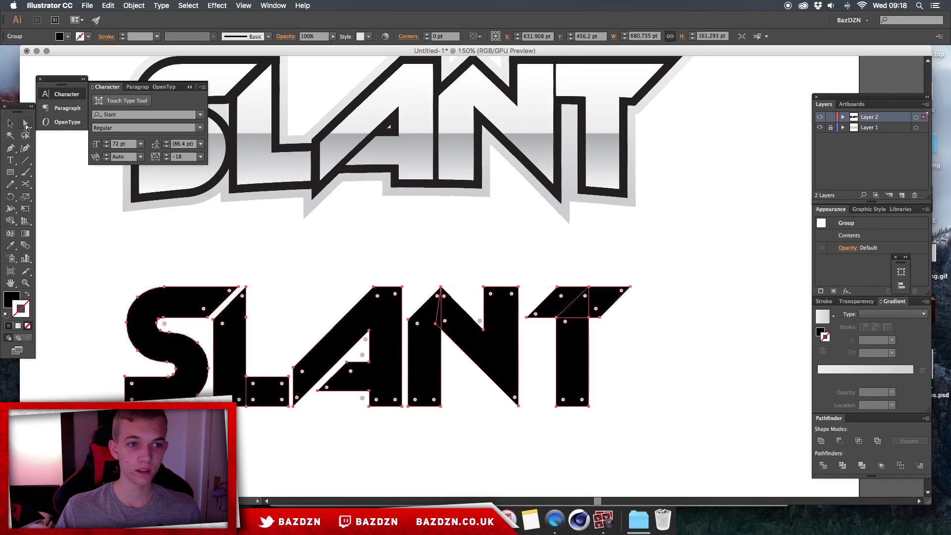
pyautogui.click(701, 319)
pyautogui.moveTo(664, 267); pyautogui.dragTo(570, 375)
pyautogui.click(647, 276)
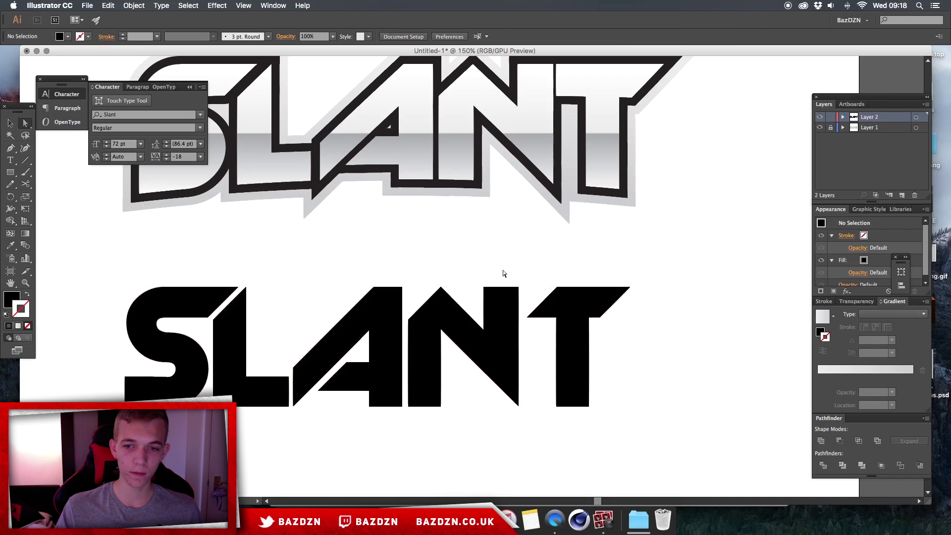
pyautogui.moveTo(649, 268); pyautogui.dragTo(521, 466)
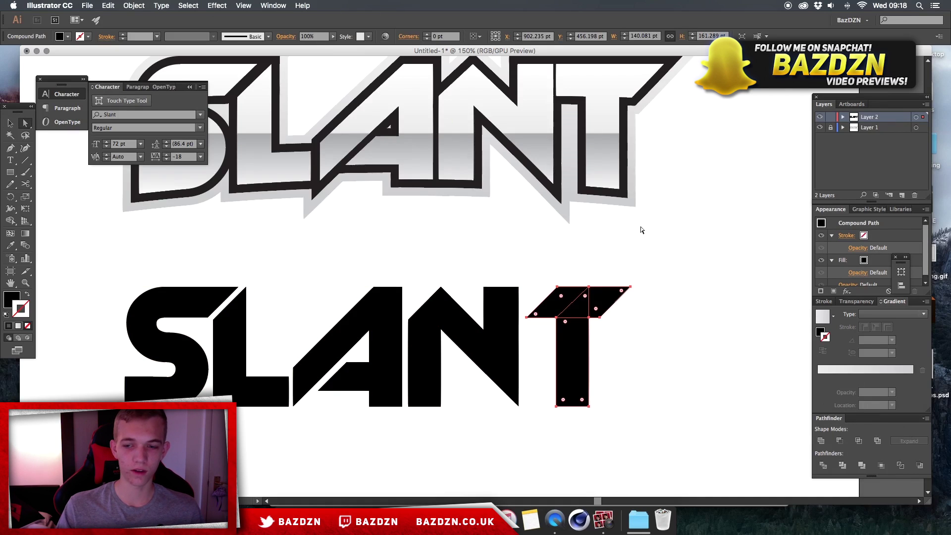
pyautogui.click(273, 5)
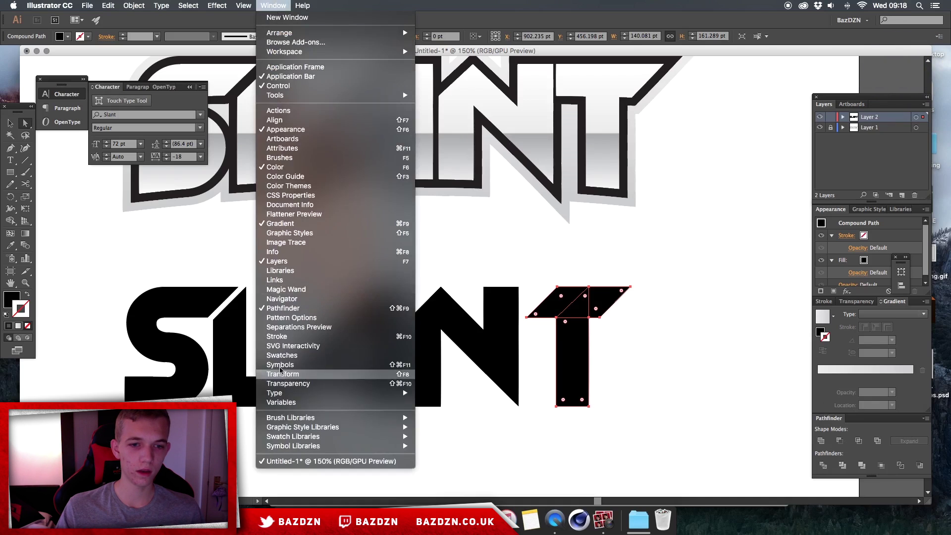
pyautogui.click(652, 329)
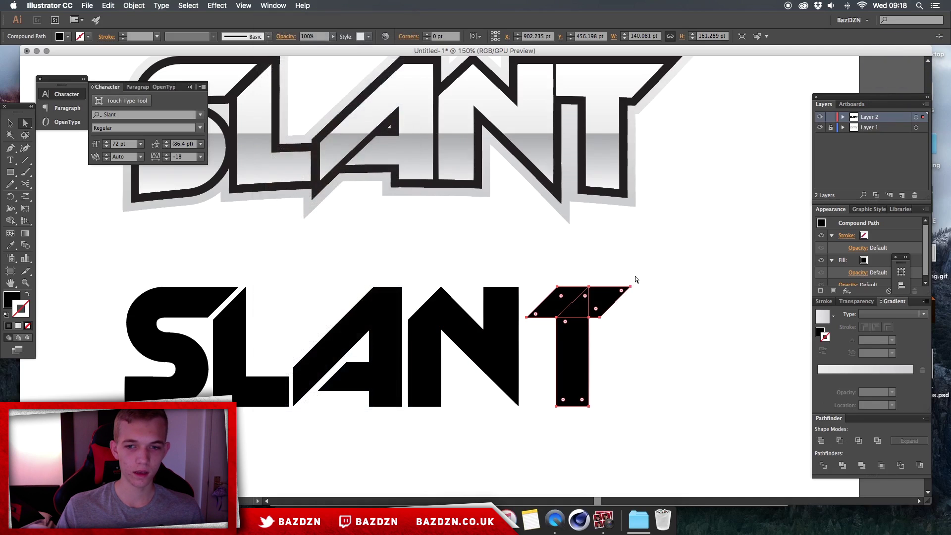
pyautogui.click(824, 443)
pyautogui.click(702, 345)
pyautogui.click(583, 312)
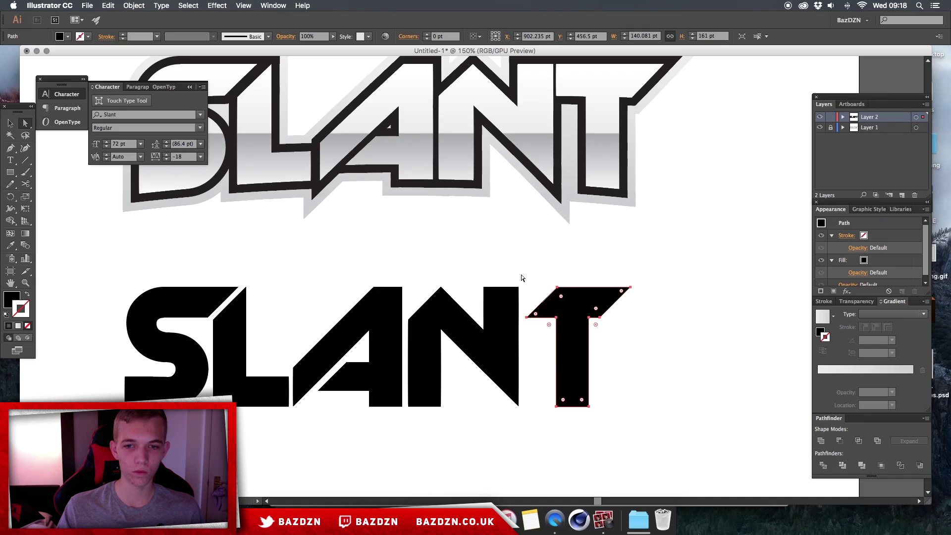
# - Unite the overlapping pieces of the outlined letter N into one shape with Pathfinder, and check the letter A's outline
pyautogui.moveTo(525, 274); pyautogui.dragTo(405, 439)
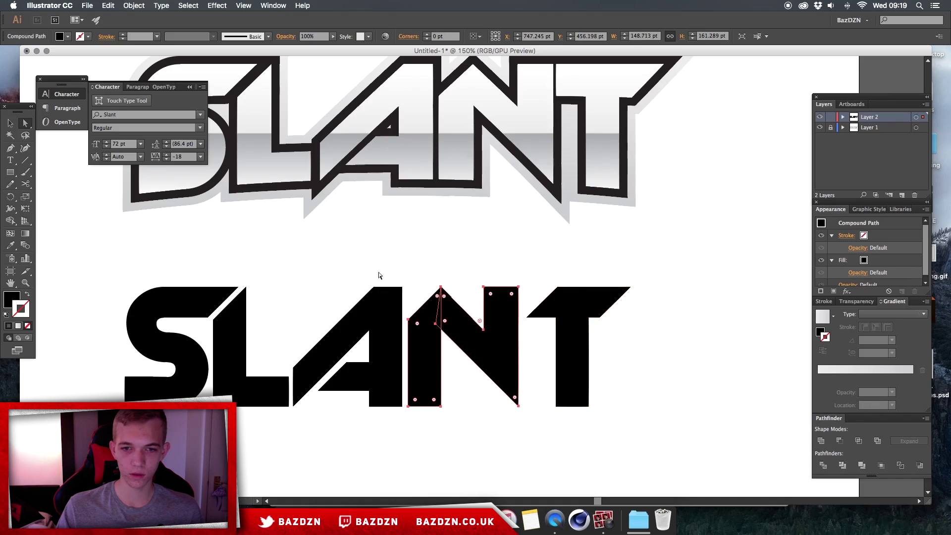
pyautogui.click(820, 440)
pyautogui.moveTo(410, 260); pyautogui.dragTo(365, 359)
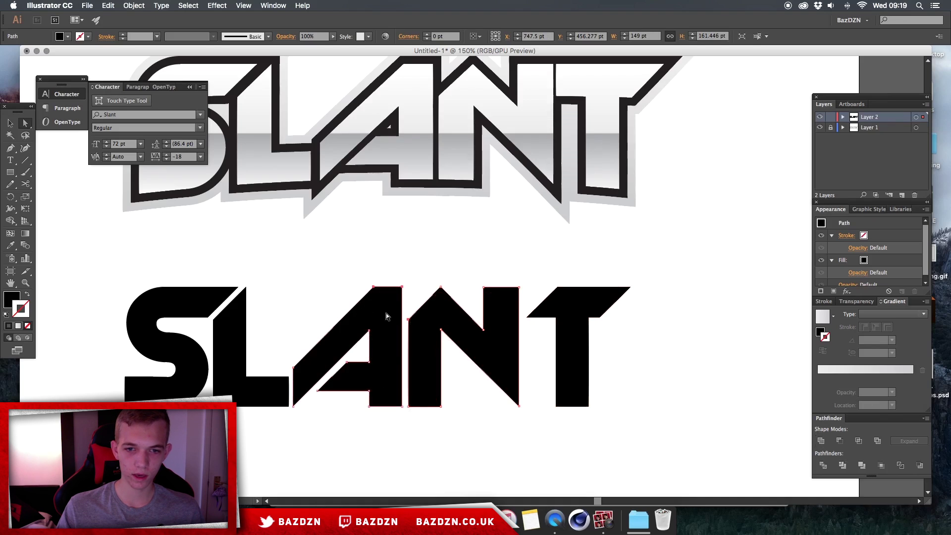
pyautogui.click(408, 266)
pyautogui.moveTo(404, 267); pyautogui.dragTo(293, 447)
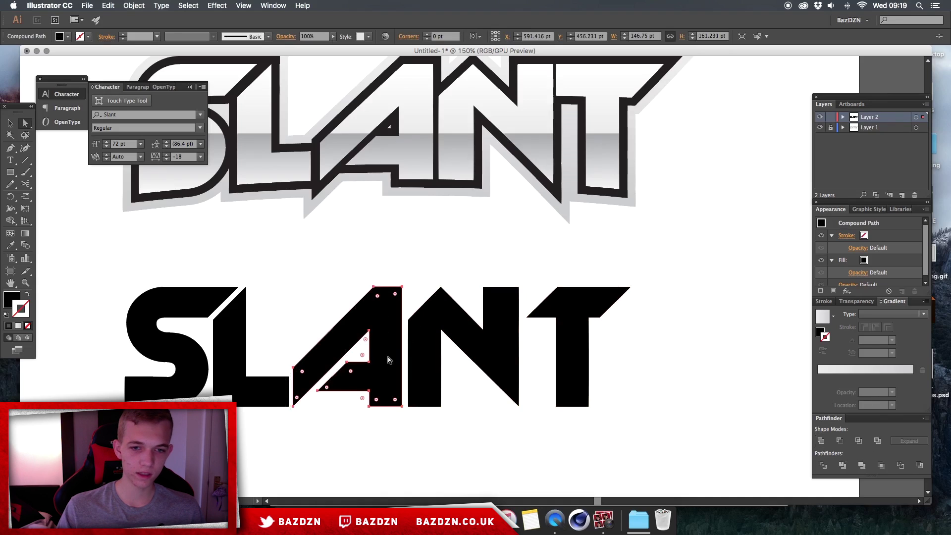
pyautogui.click(294, 412)
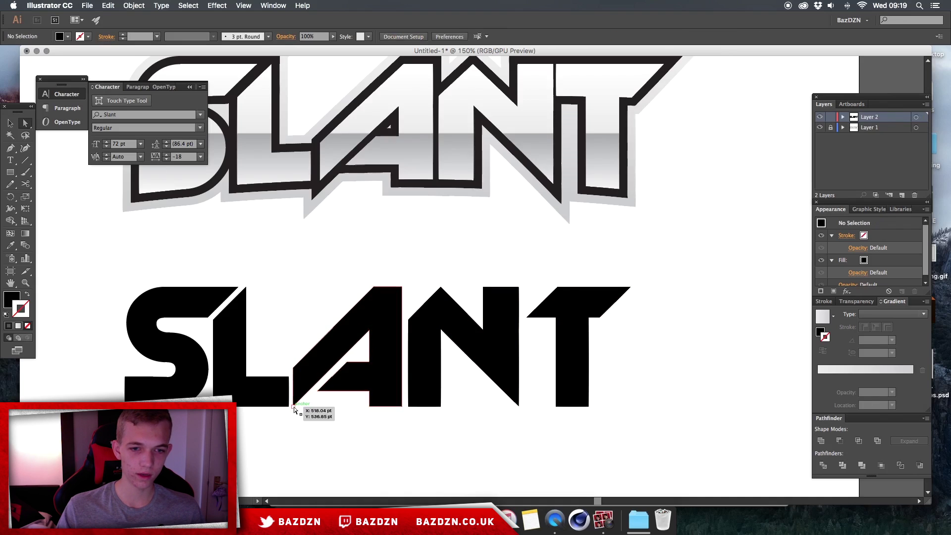
# - Unite the overlapping pieces of the letter L into one shape, and check the letter S's outline
pyautogui.moveTo(291, 416); pyautogui.dragTo(225, 270)
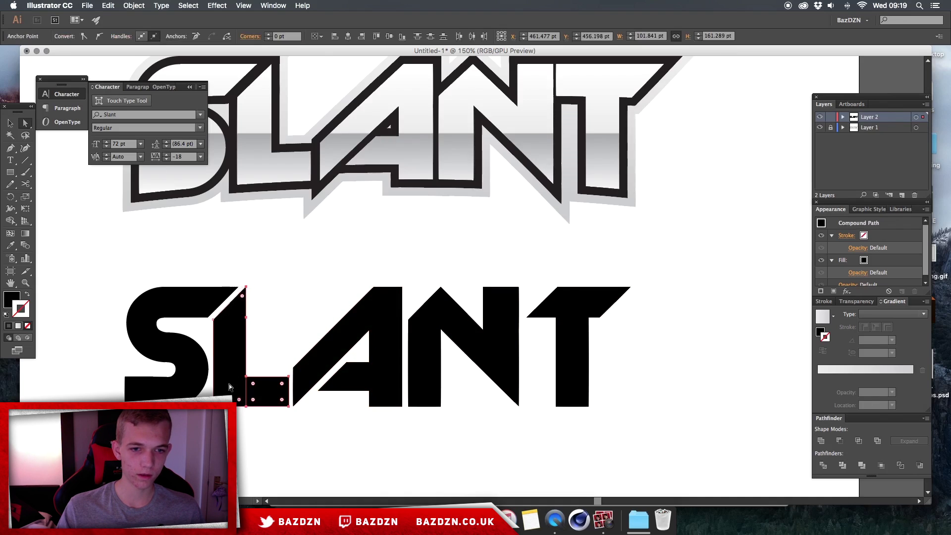
pyautogui.keyDown('shift'); pyautogui.click(221, 323); pyautogui.keyUp('shift')
pyautogui.click(822, 439)
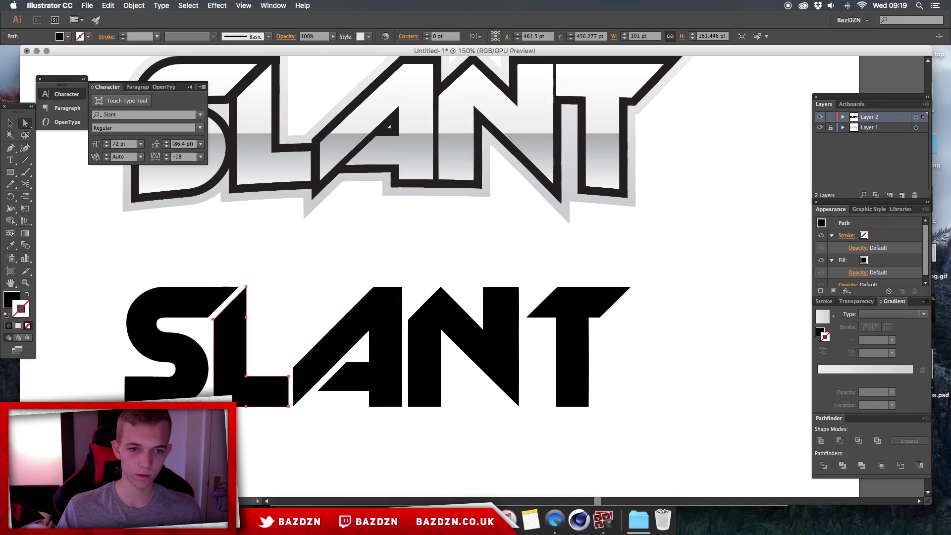
pyautogui.click(172, 387)
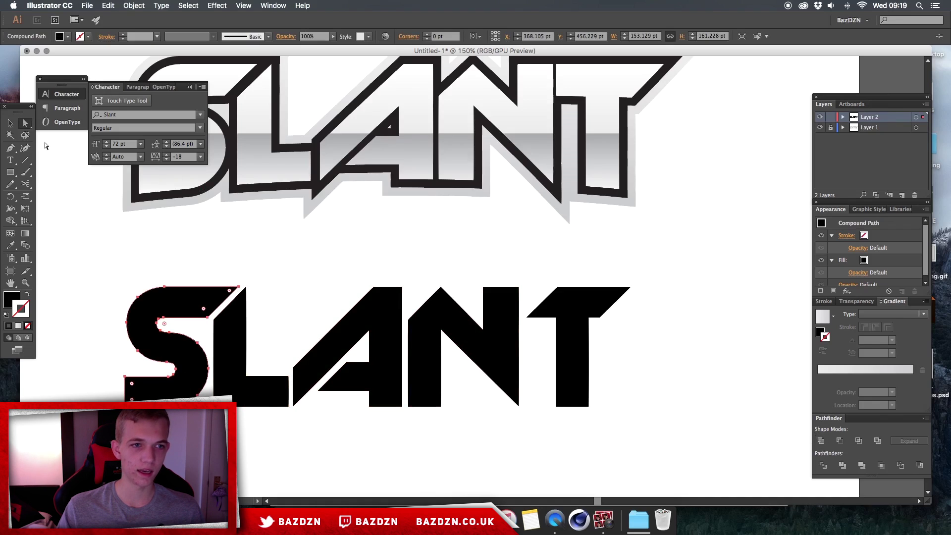
pyautogui.press('v')
pyautogui.click(378, 269)
# - Square off the T's slanted left arm by moving its upper-left anchor point straight above the lower-left one
pyautogui.scroll(4, 586, 248)
pyautogui.hscroll(1, 574, 247)
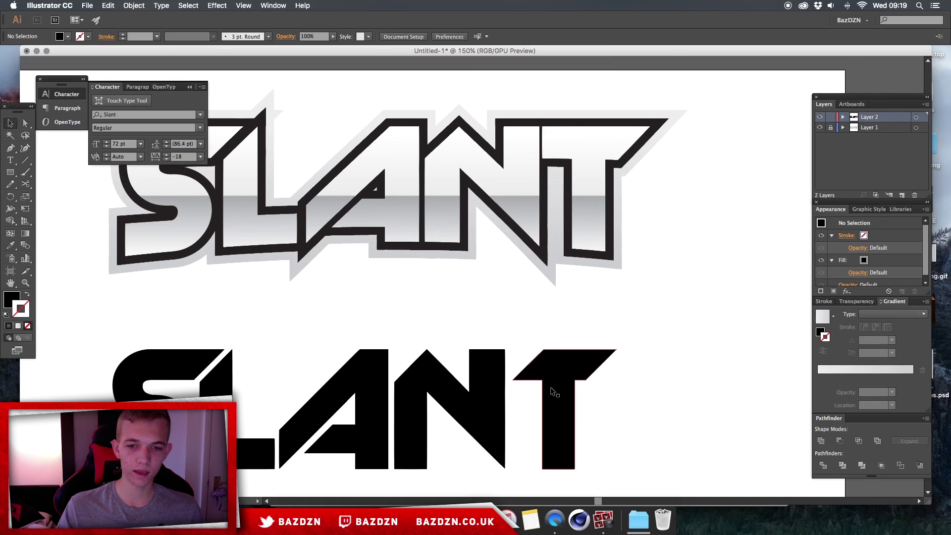
pyautogui.scroll(2, 512, 374)
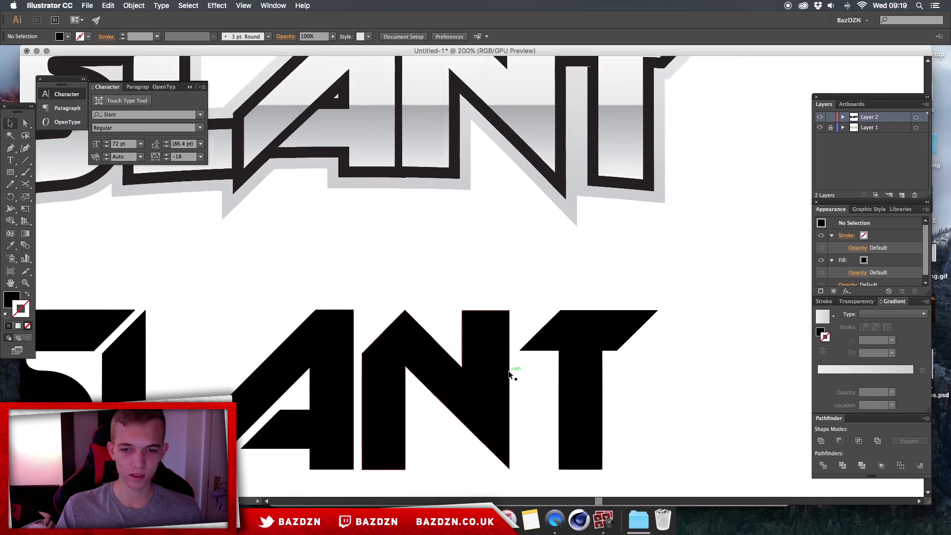
pyautogui.scroll(2, 508, 371)
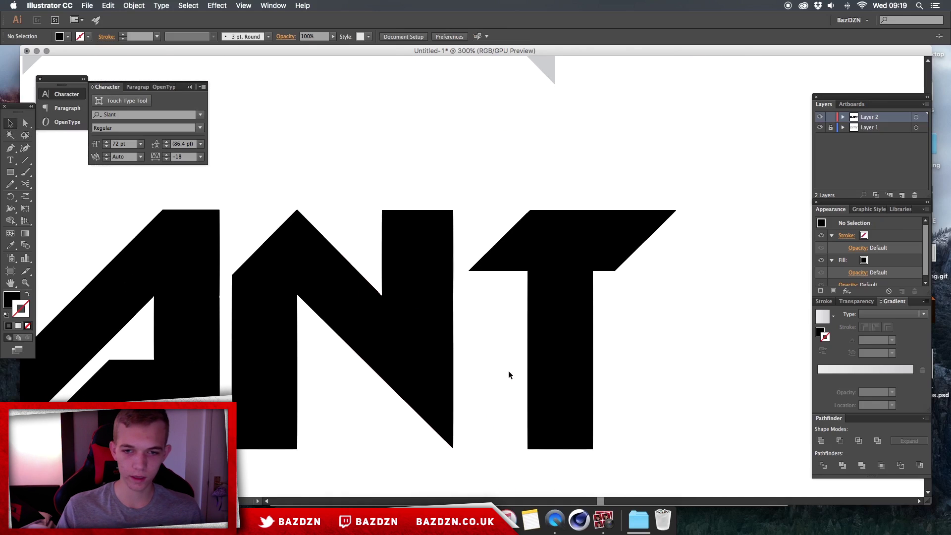
pyautogui.click(25, 123)
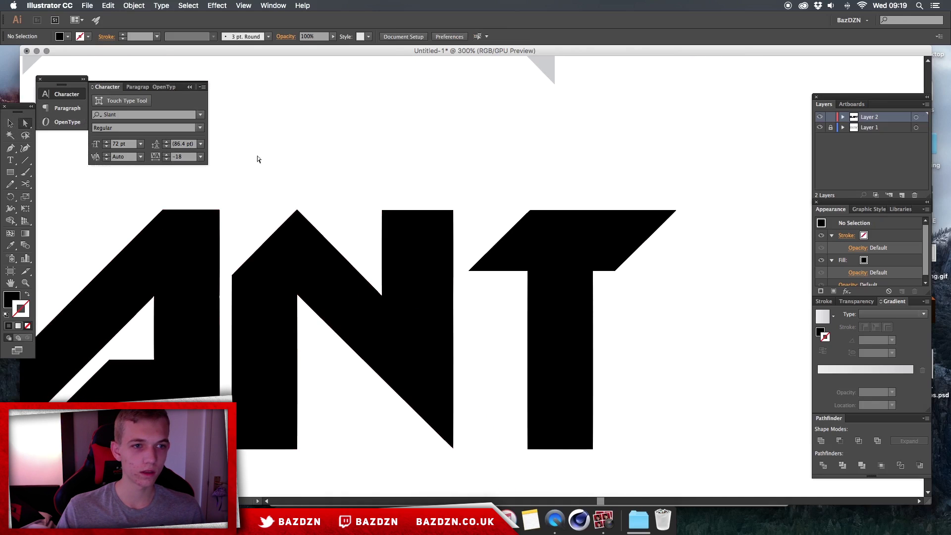
pyautogui.click(523, 215)
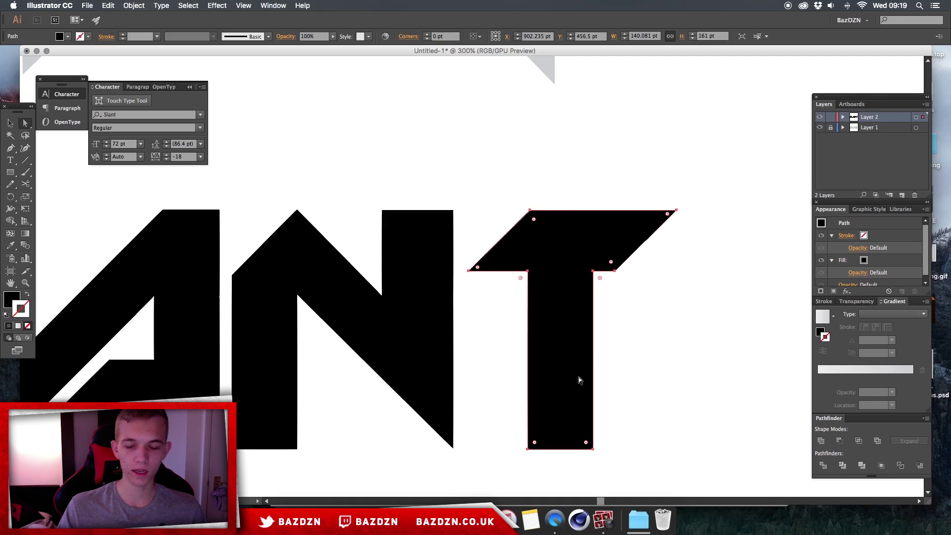
pyautogui.click(531, 211)
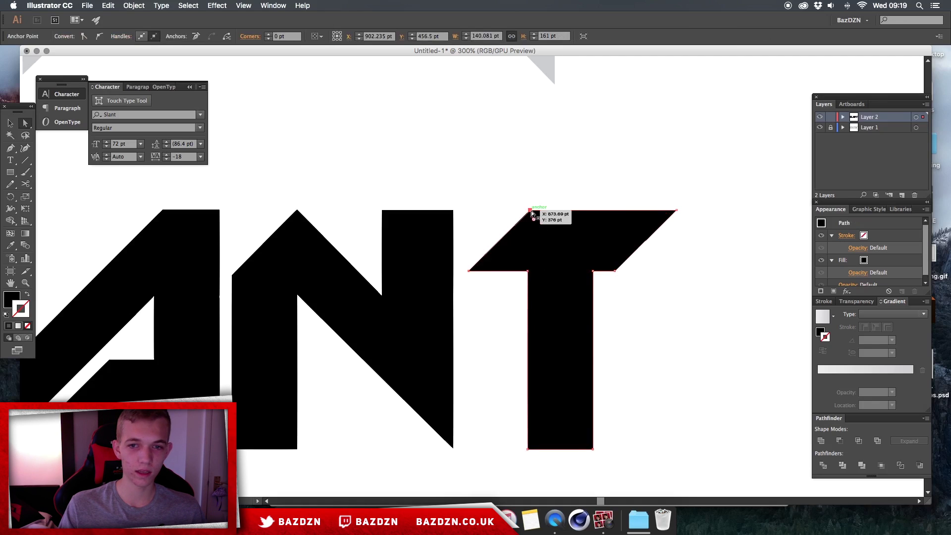
pyautogui.moveTo(531, 213); pyautogui.dragTo(468, 211)
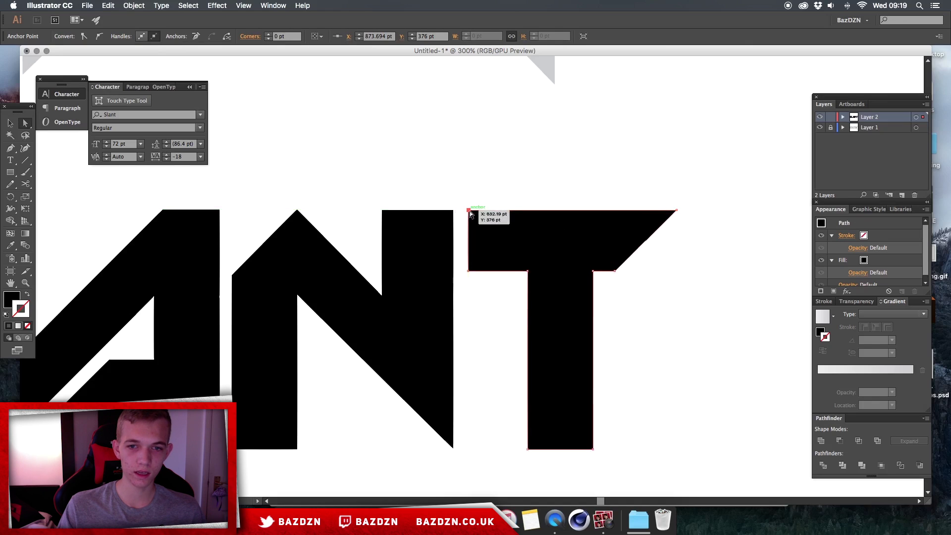
# - Extend the left end of the T's crossbar towards the N, leaving only a thin gap between the letters
pyautogui.moveTo(490, 307); pyautogui.dragTo(442, 171)
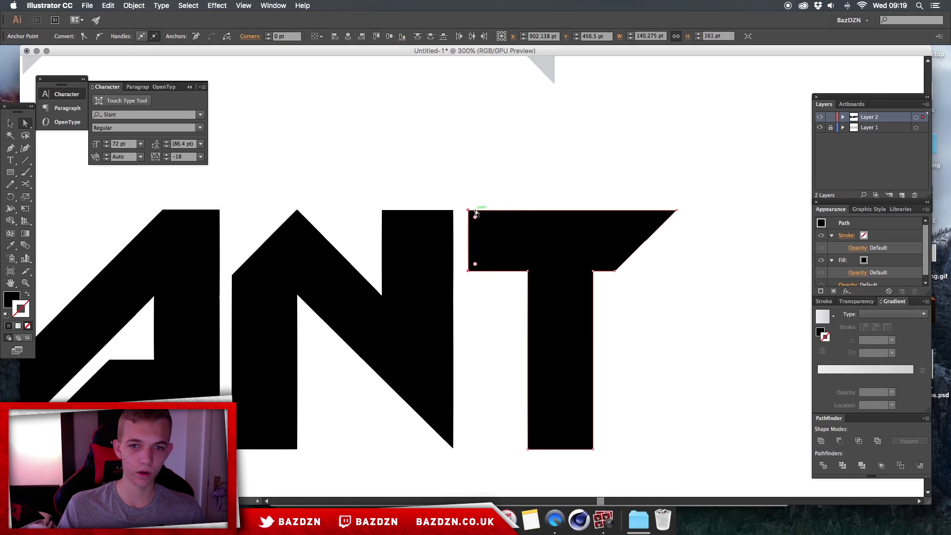
pyautogui.moveTo(468, 211); pyautogui.dragTo(458, 211)
pyautogui.click(502, 328)
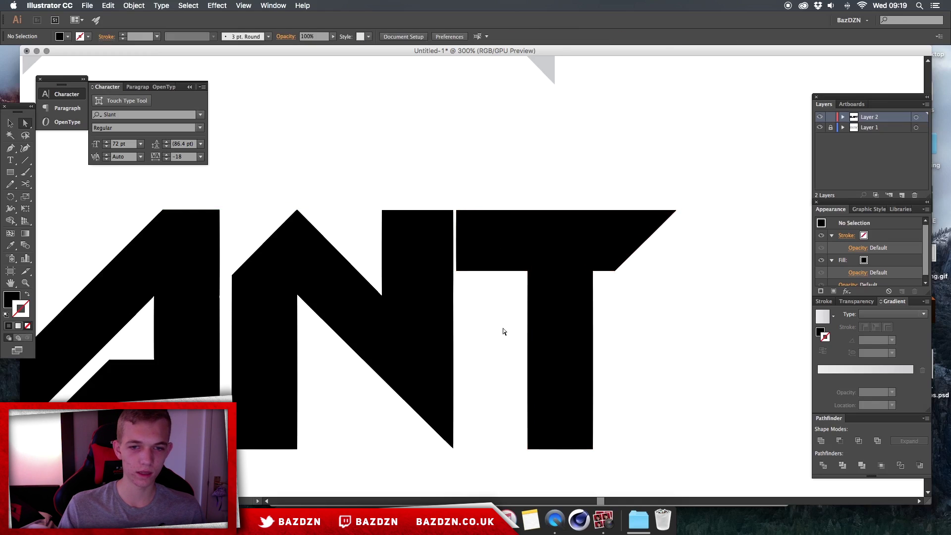
# - Examine the whole black SLANT lettering against the finished logo above it
pyautogui.press('super+minus')
pyautogui.press('super+minus')
pyautogui.press('super+minus')
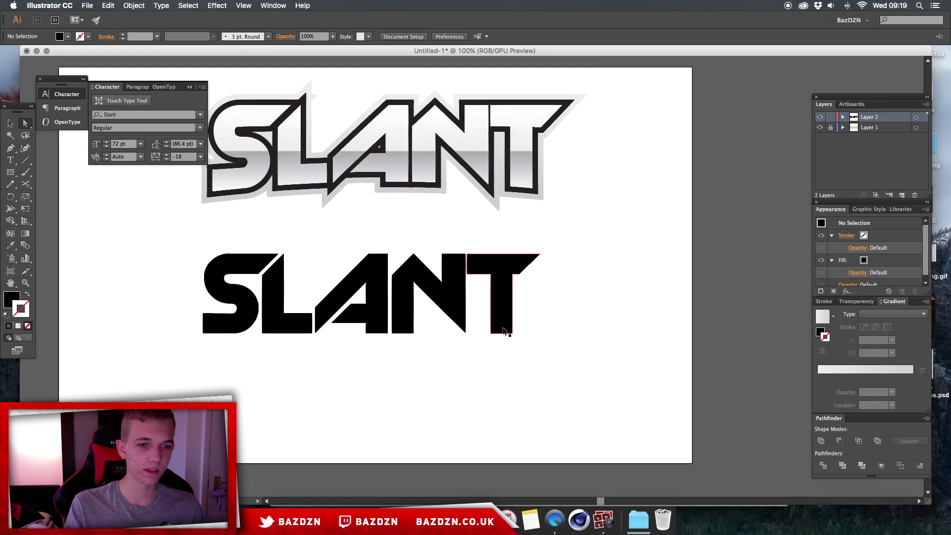
pyautogui.hscroll(-2, 498, 331)
pyautogui.click(535, 313)
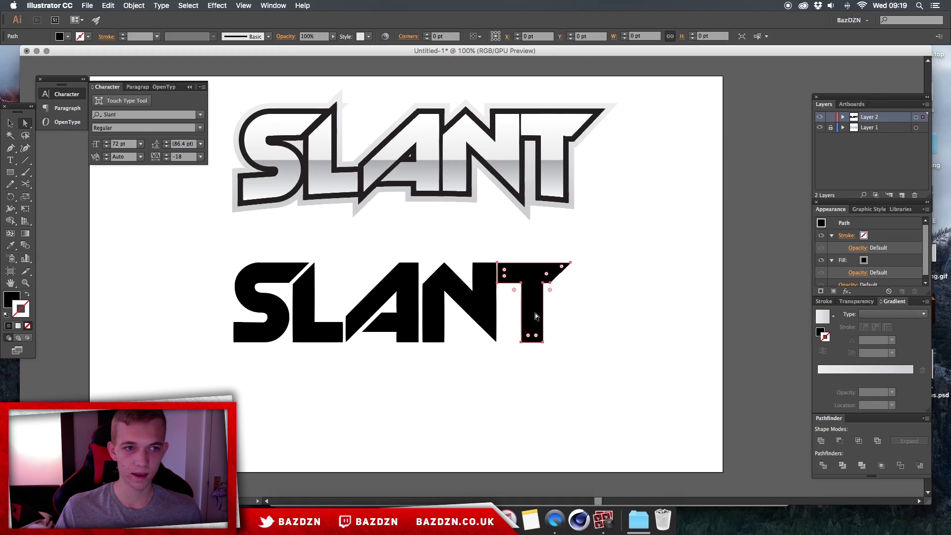
pyautogui.click(605, 302)
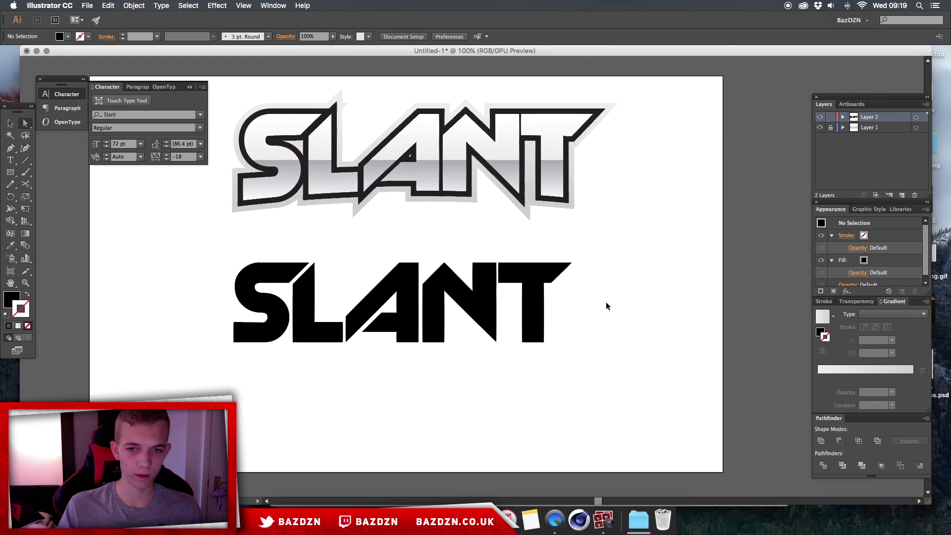
pyautogui.press('super+minus')
pyautogui.press('super+equal')
# - Start an Arc Lower warp effect on the whole black SLANT lettering
pyautogui.press('v')
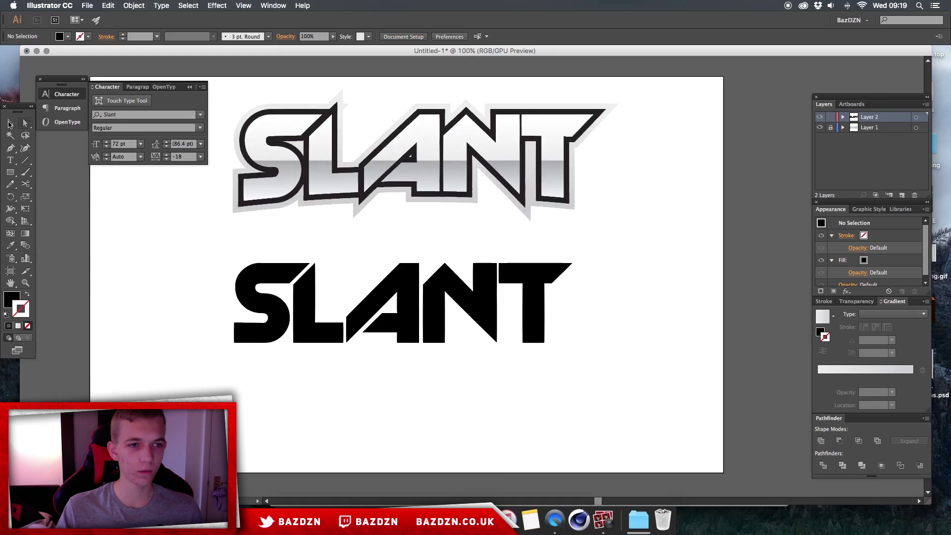
pyautogui.moveTo(617, 344); pyautogui.dragTo(191, 244)
pyautogui.moveTo(658, 379); pyautogui.dragTo(241, 237)
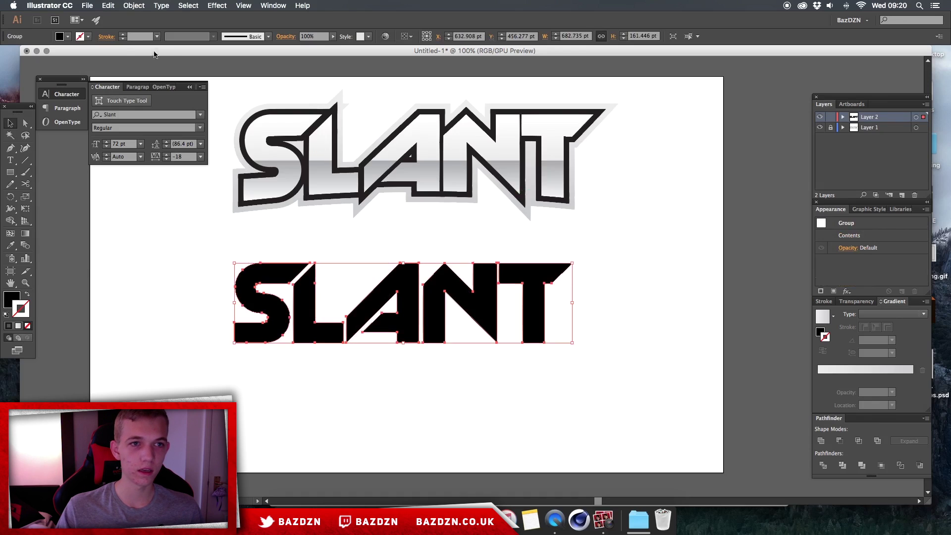
pyautogui.click(217, 6)
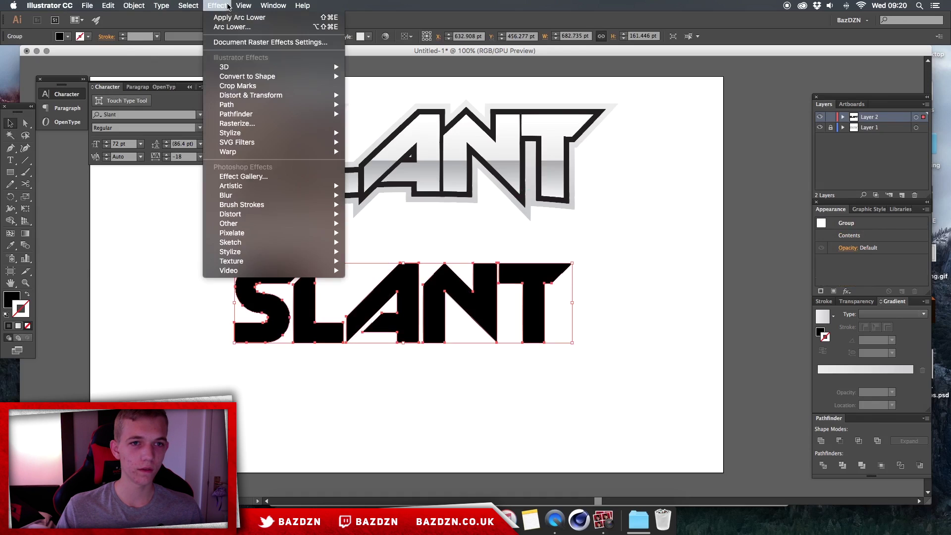
pyautogui.moveTo(247, 153)
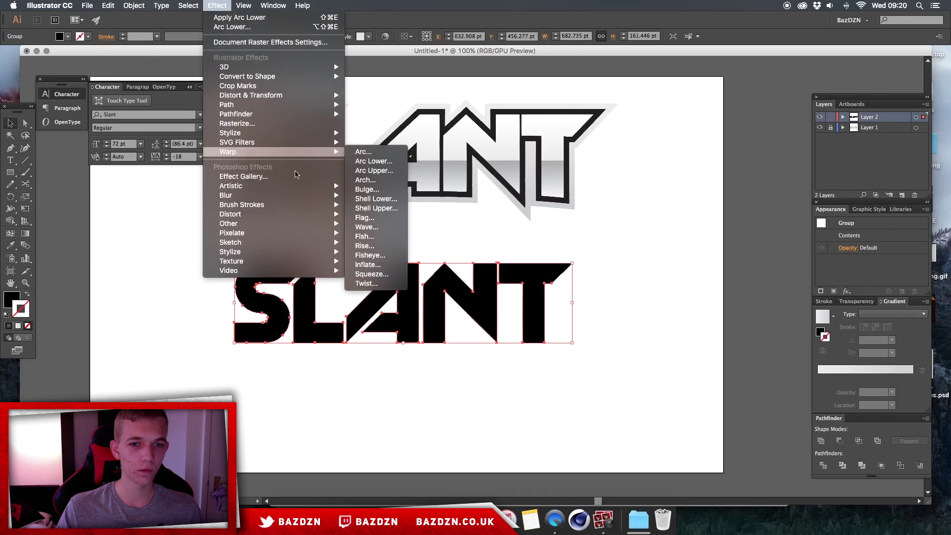
pyautogui.click(373, 161)
pyautogui.click(84, 83)
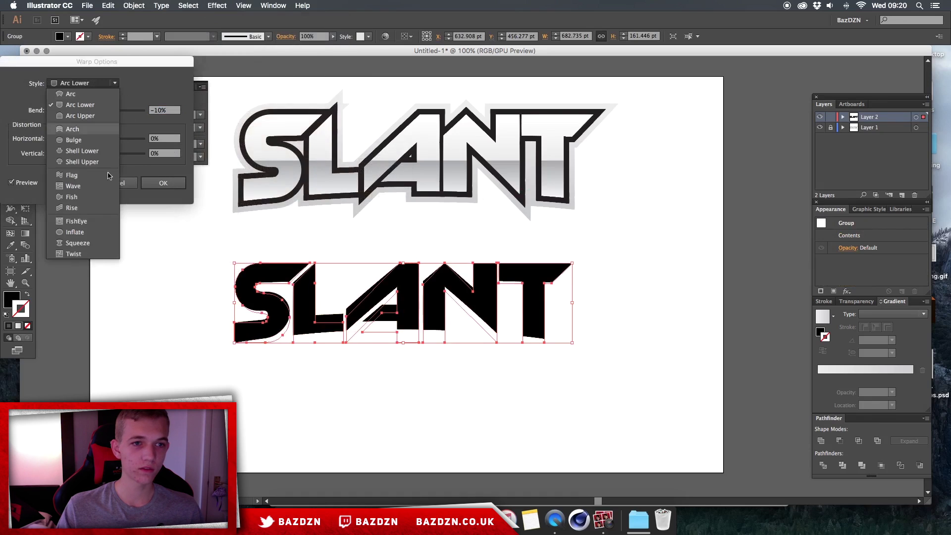
pyautogui.click(97, 109)
pyautogui.click(83, 83)
pyautogui.click(100, 105)
# - Set the Arc Lower warp to a horizontal bend of -5% with 0% horizontal distortion and apply it
pyautogui.moveTo(91, 110); pyautogui.dragTo(116, 117)
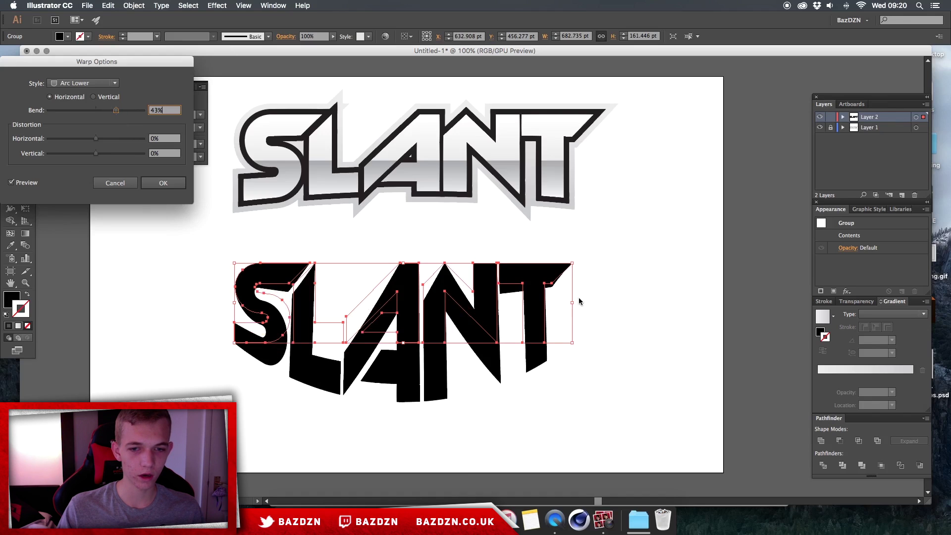
pyautogui.moveTo(116, 111); pyautogui.dragTo(95, 115)
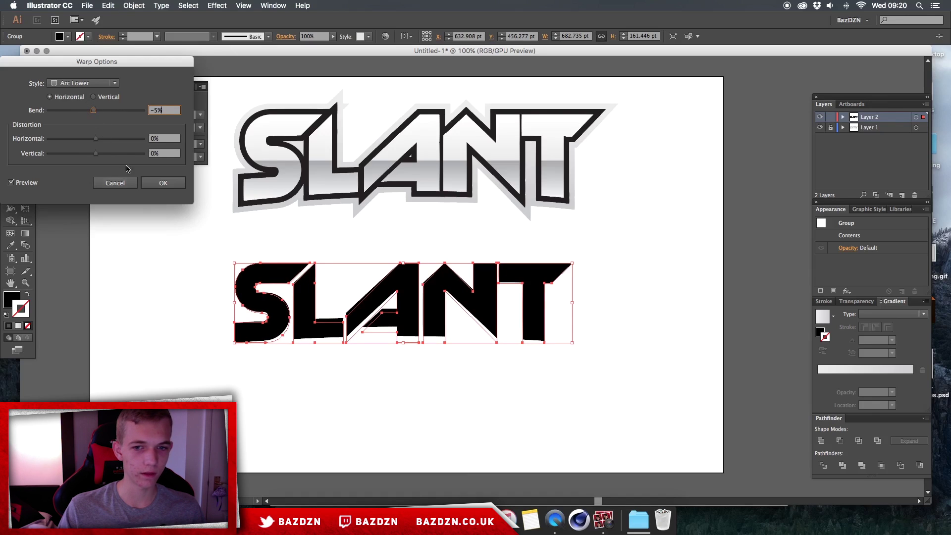
pyautogui.moveTo(95, 139)
pyautogui.mouseDown()
pyautogui.moveTo(118, 140)
pyautogui.moveTo(95, 141)
pyautogui.mouseUp()
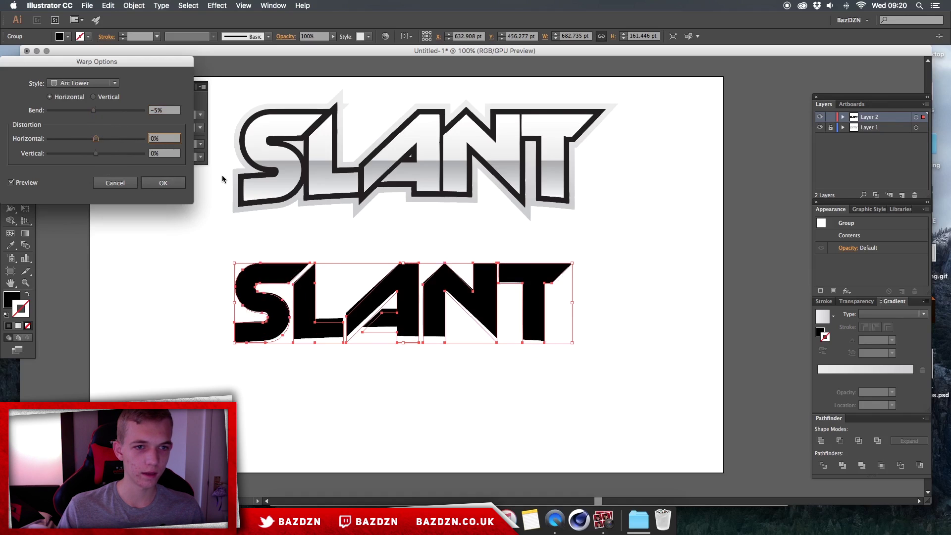
pyautogui.click(163, 183)
pyautogui.click(210, 299)
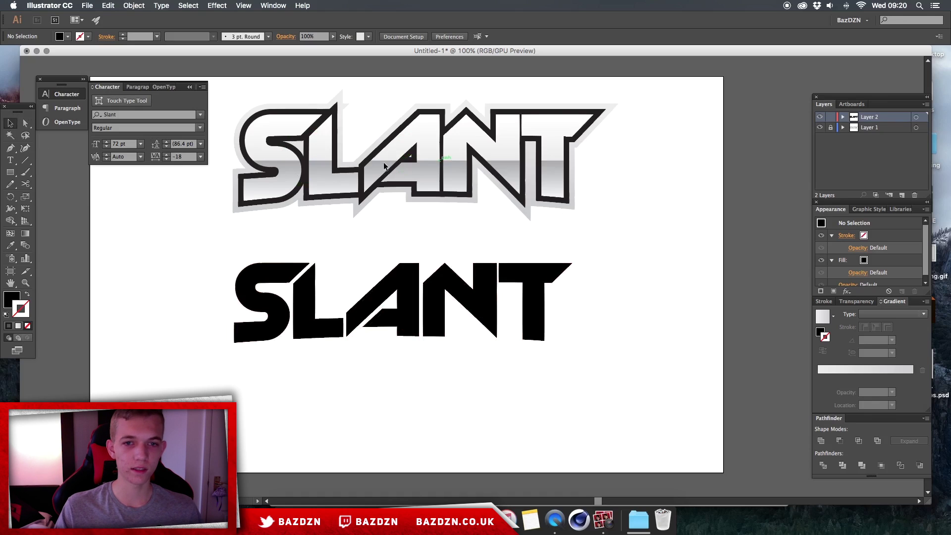
# - Expand the appearance of the warped SLANT lettering
pyautogui.click(416, 321)
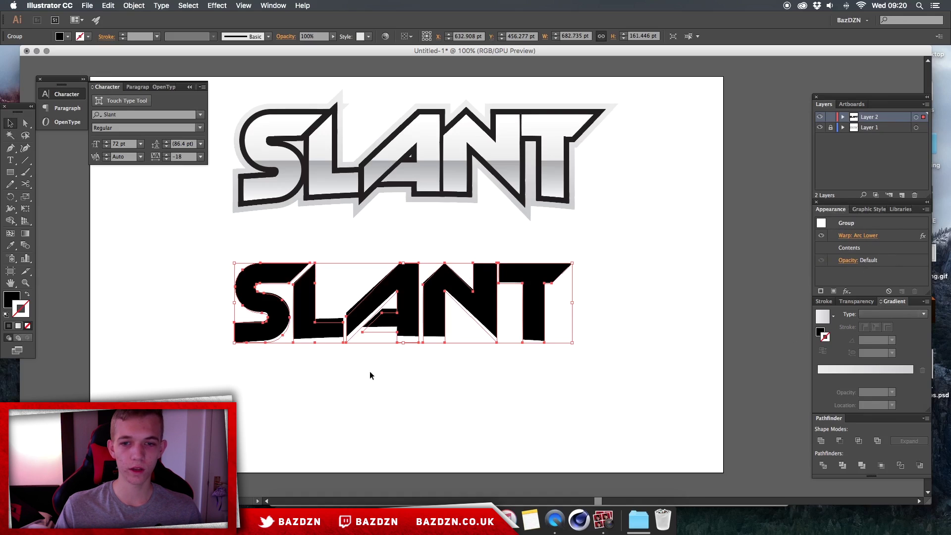
pyautogui.click(458, 297)
pyautogui.click(458, 303)
pyautogui.click(141, 5)
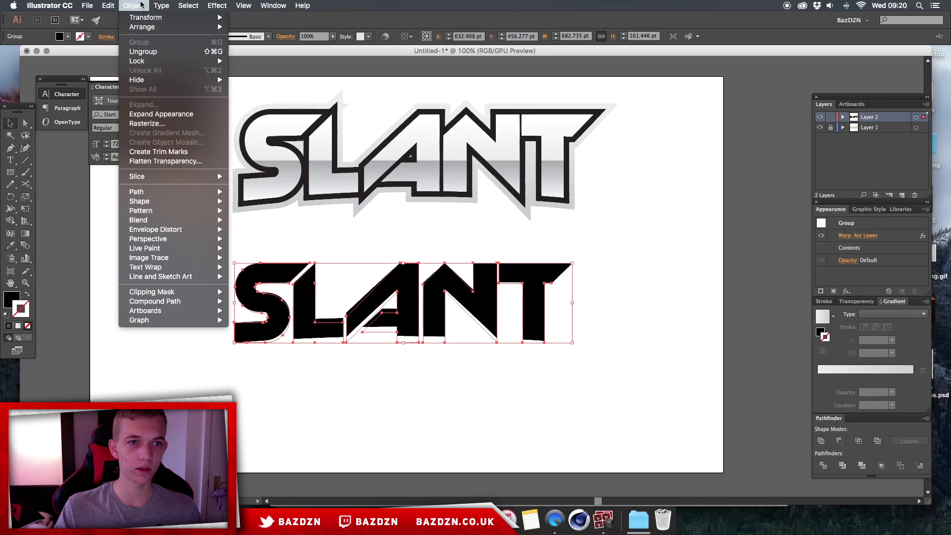
pyautogui.click(157, 114)
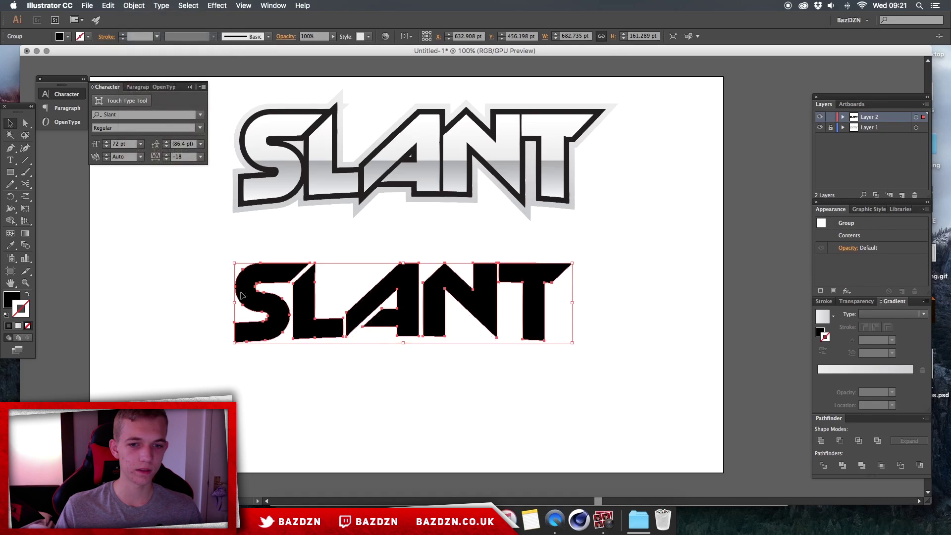
# - Inspect the expanded lettering's outlines and undo the appearance expansion
pyautogui.click(304, 362)
pyautogui.press('super+equal')
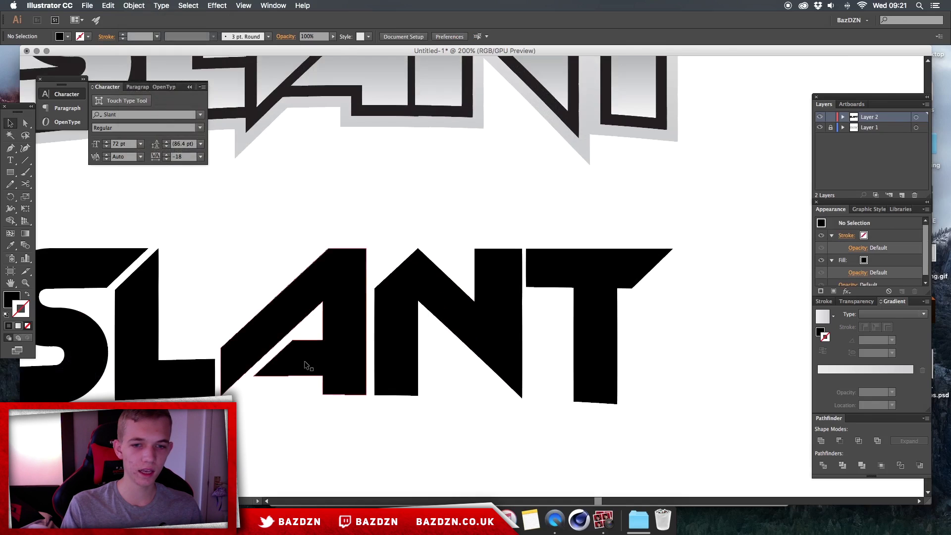
pyautogui.hscroll(-5, 304, 362)
pyautogui.scroll(-3, 304, 362)
pyautogui.click(300, 341)
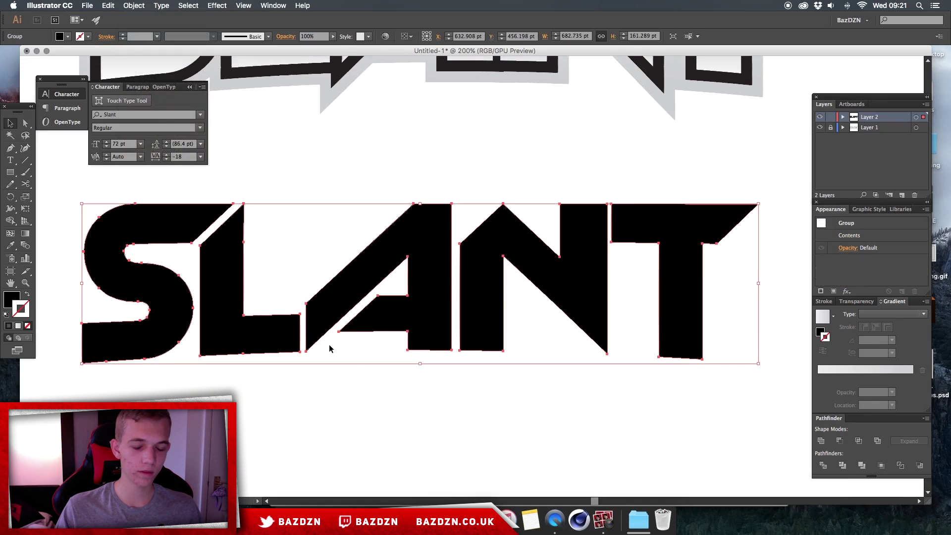
pyautogui.press('super+z')
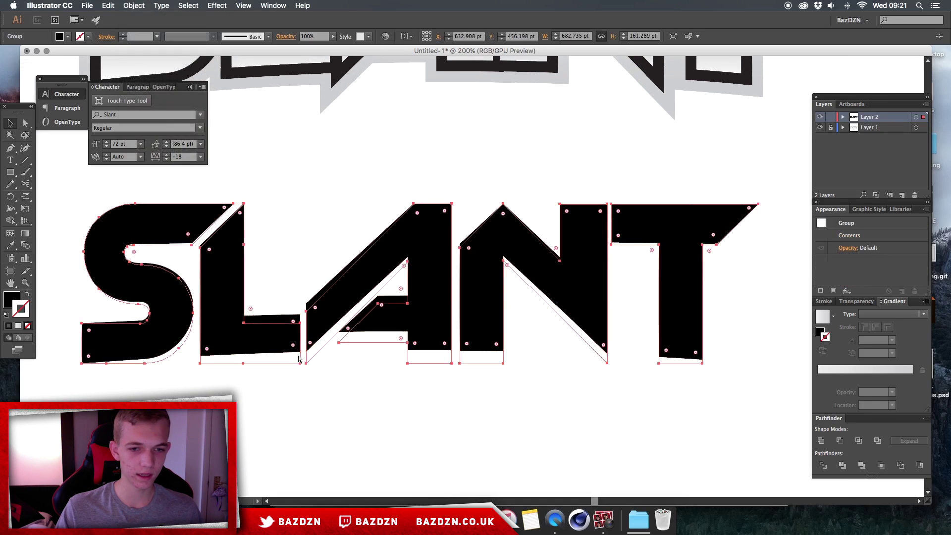
pyautogui.moveTo(307, 379); pyautogui.dragTo(267, 362)
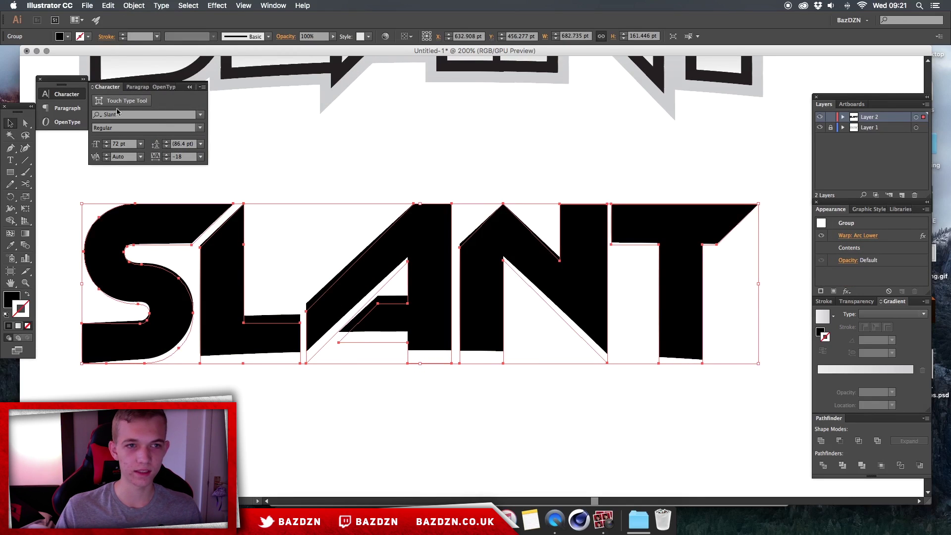
# - Expand the appearance of the warped SLANT lettering and shift it slightly down and left, to X 617 pt, Y 466.227 pt
pyautogui.click(129, 5)
pyautogui.click(160, 113)
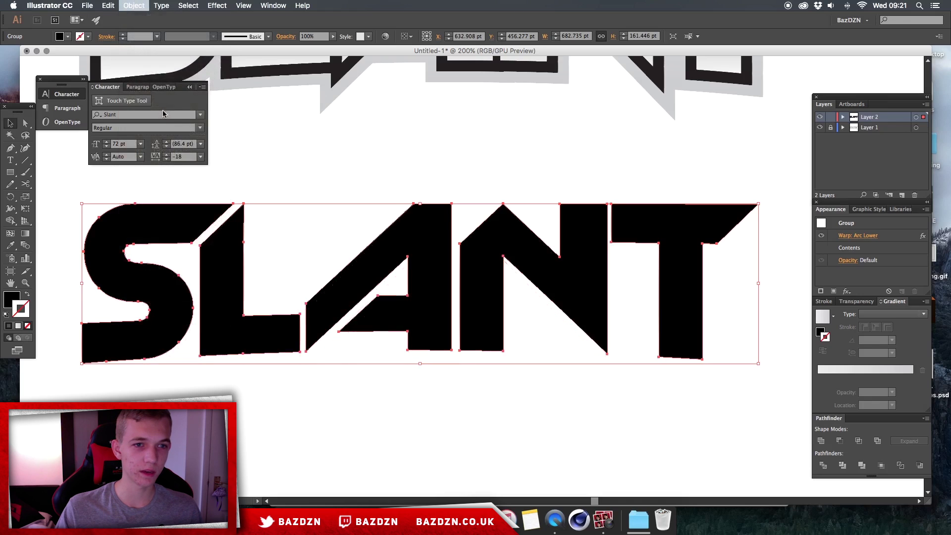
pyautogui.click(572, 412)
pyautogui.press('super+1')
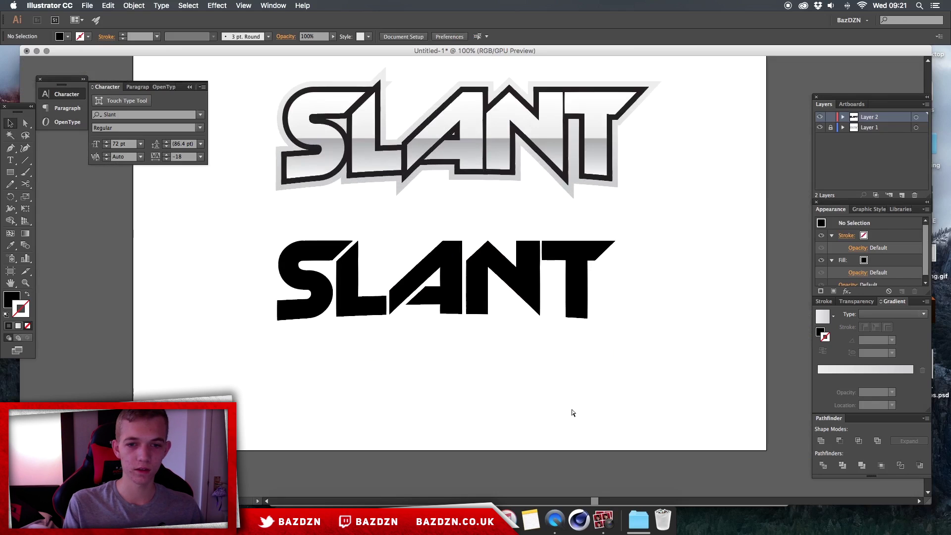
pyautogui.click(535, 276)
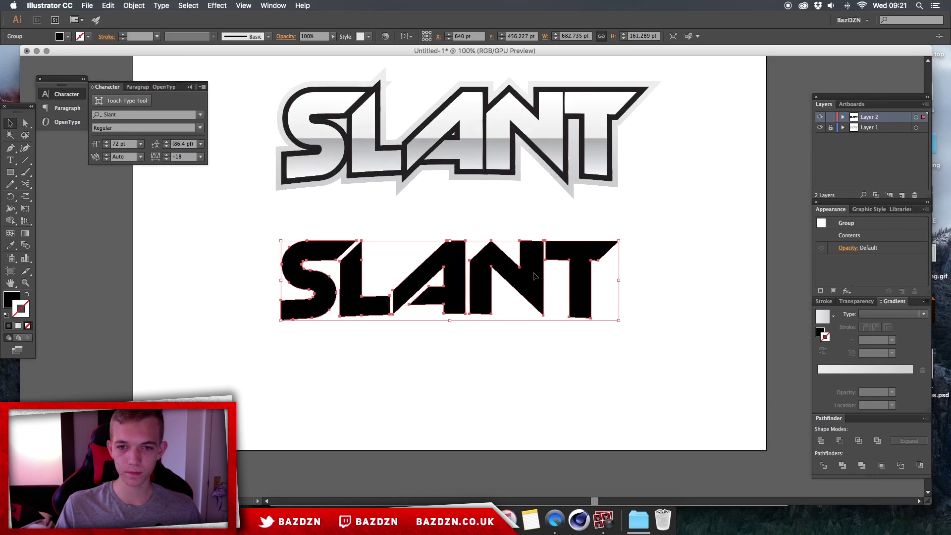
pyautogui.moveTo(535, 276); pyautogui.dragTo(524, 281)
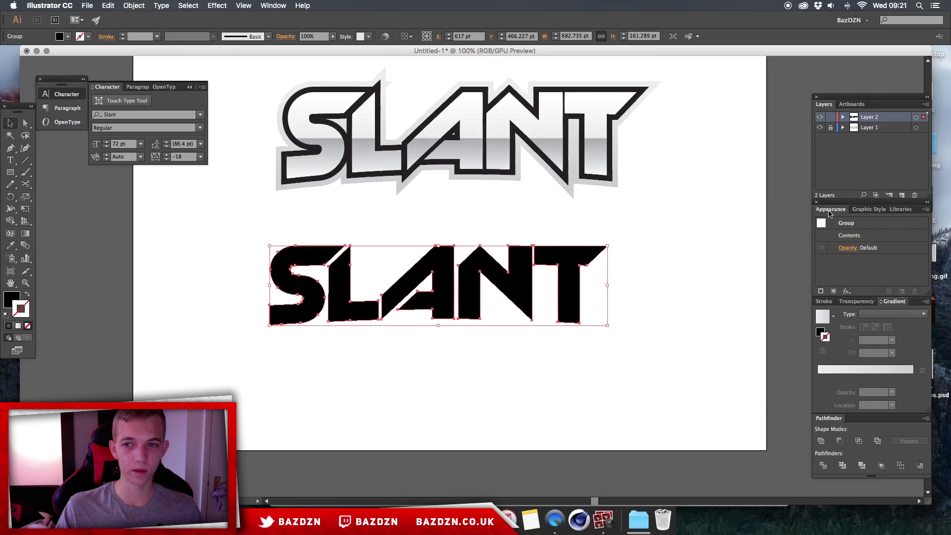
# - Add a new fill to the SLANT group and turn it into a linear gradient at -90°
pyautogui.click(274, 5)
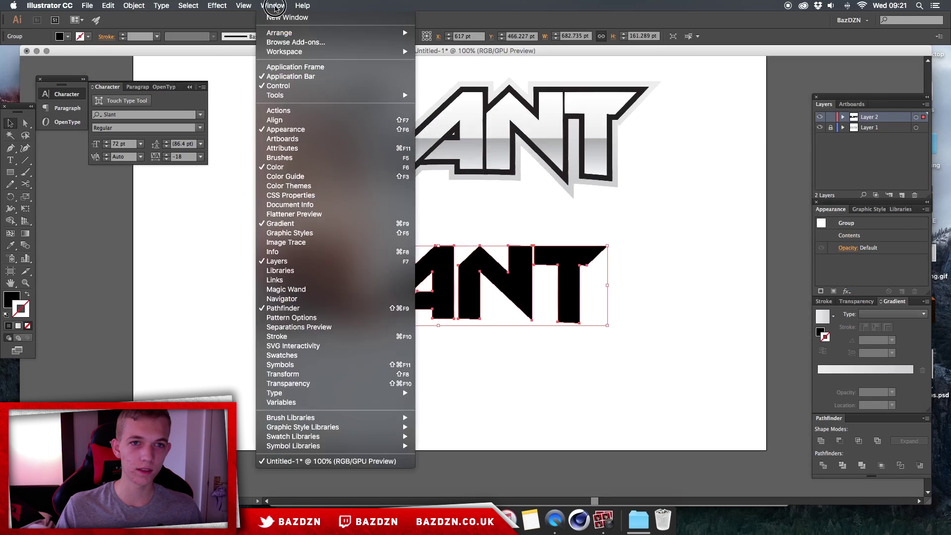
pyautogui.click(578, 229)
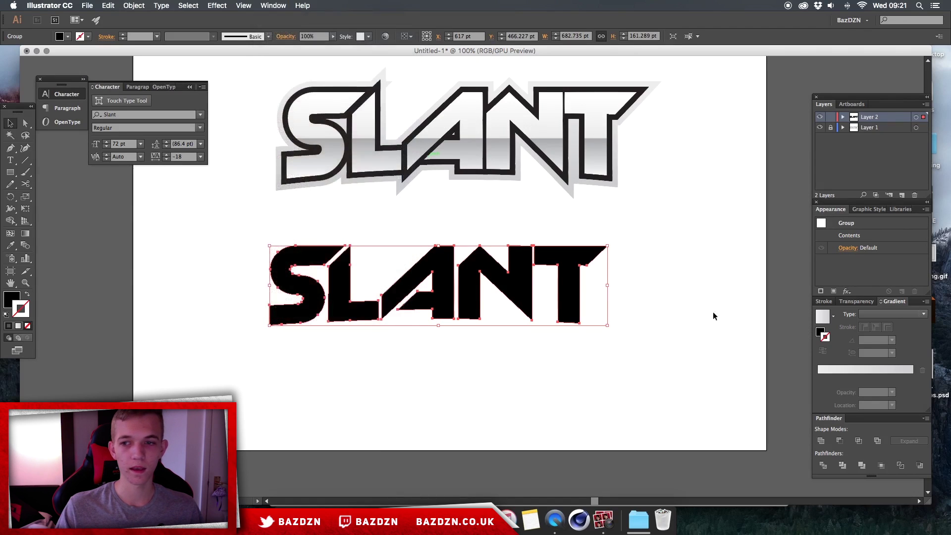
pyautogui.click(834, 292)
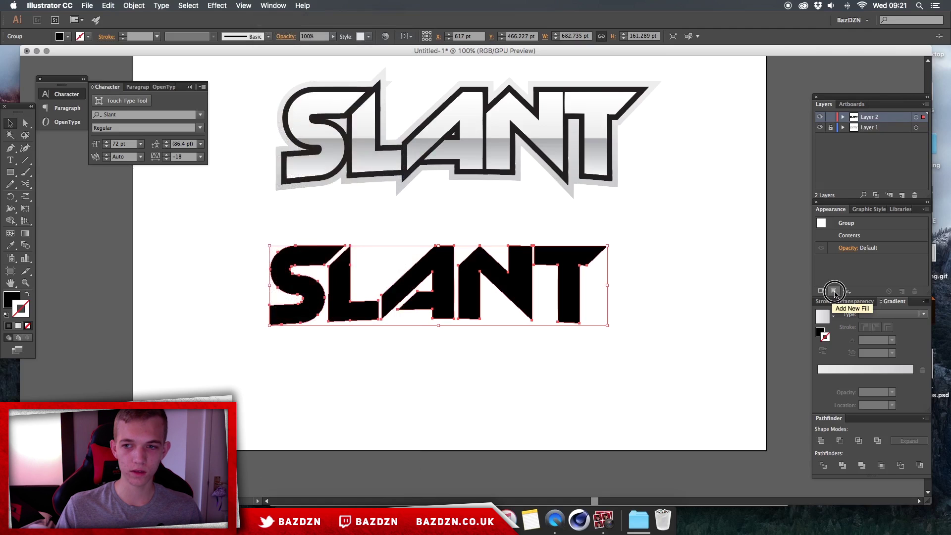
pyautogui.click(19, 325)
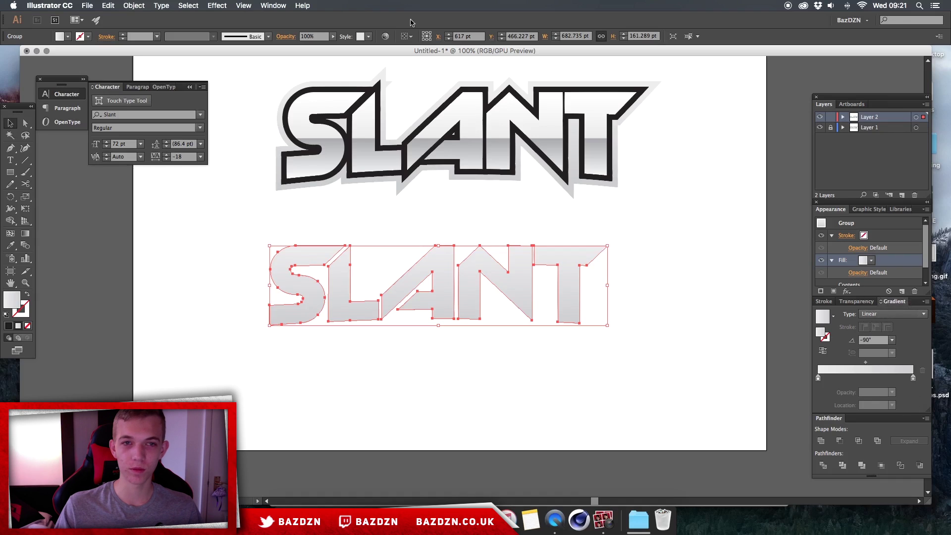
pyautogui.click(273, 6)
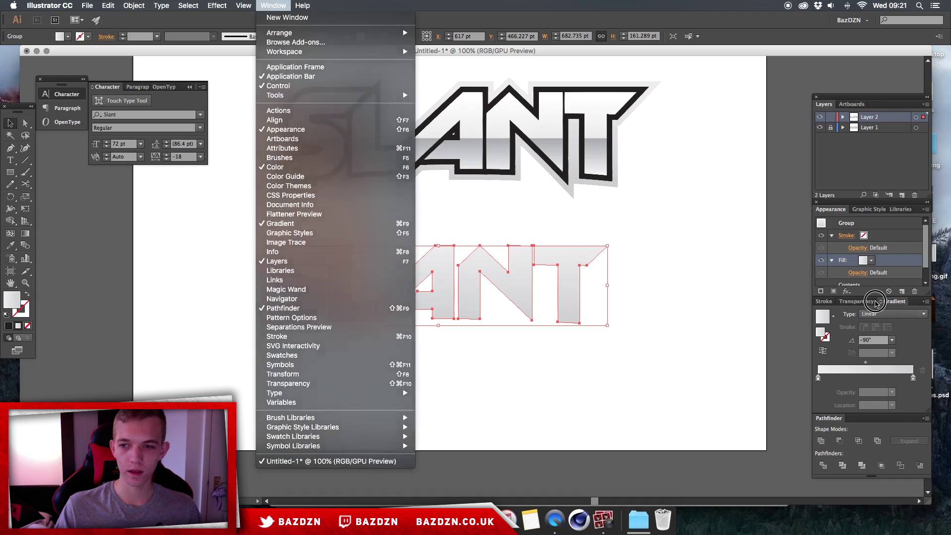
pyautogui.click(875, 303)
pyautogui.click(823, 301)
pyautogui.click(859, 301)
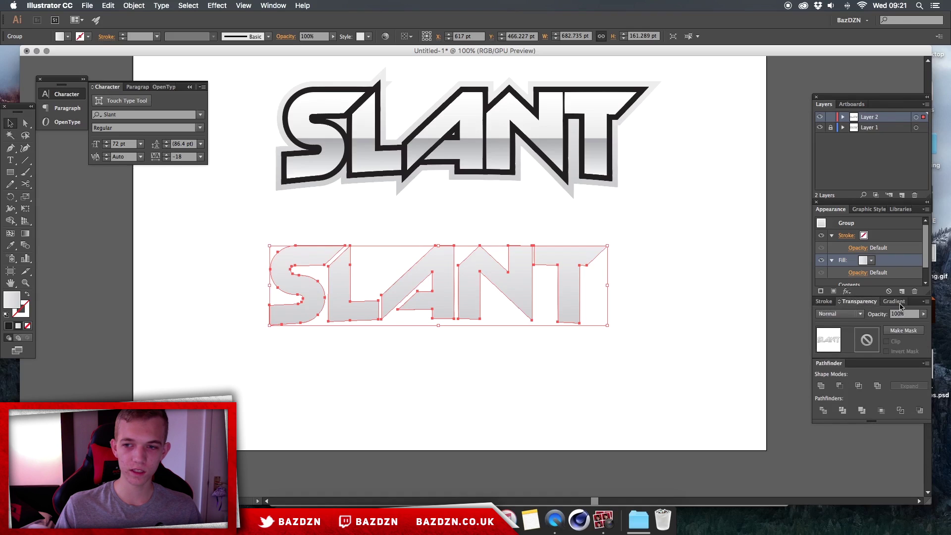
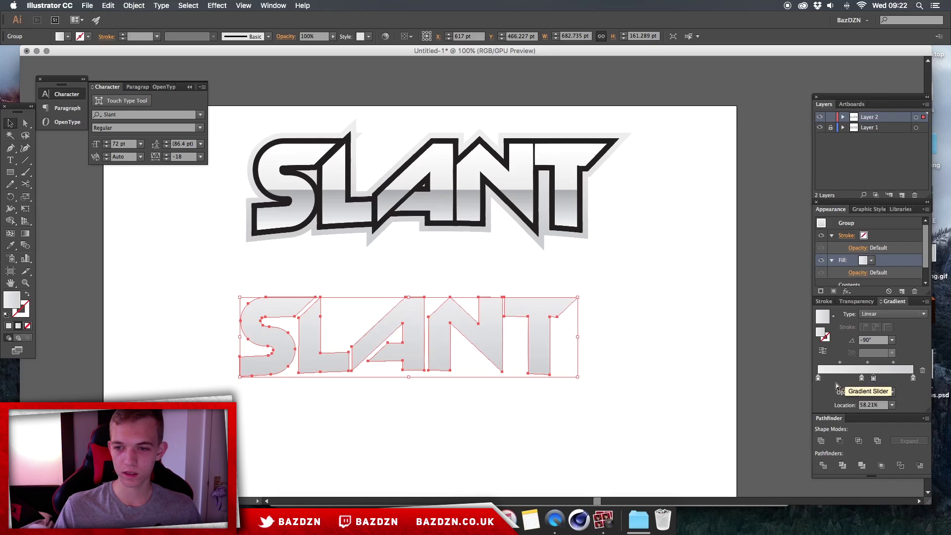
# - Lighten the first stop of the lettering's gradient to 2% black
pyautogui.doubleClick(818, 378)
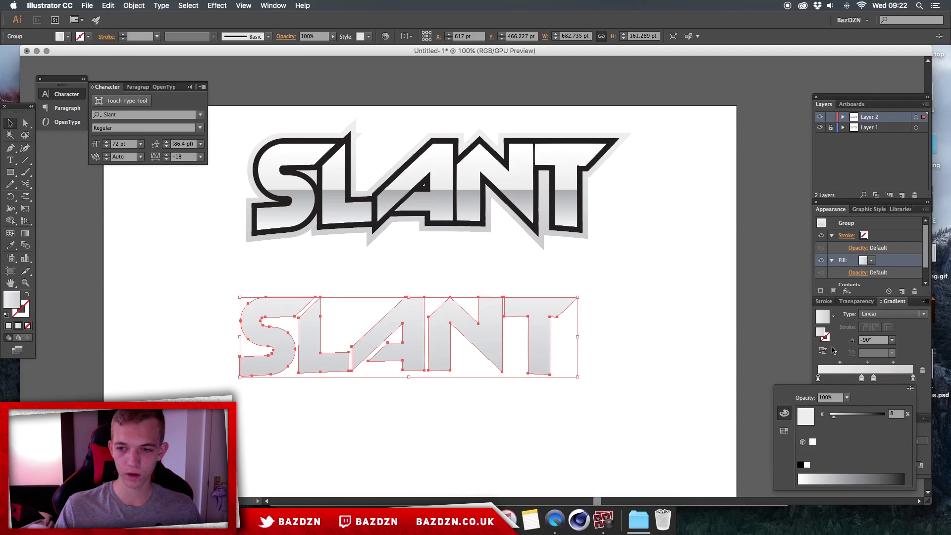
pyautogui.moveTo(836, 418); pyautogui.dragTo(829, 420)
pyautogui.click(830, 419)
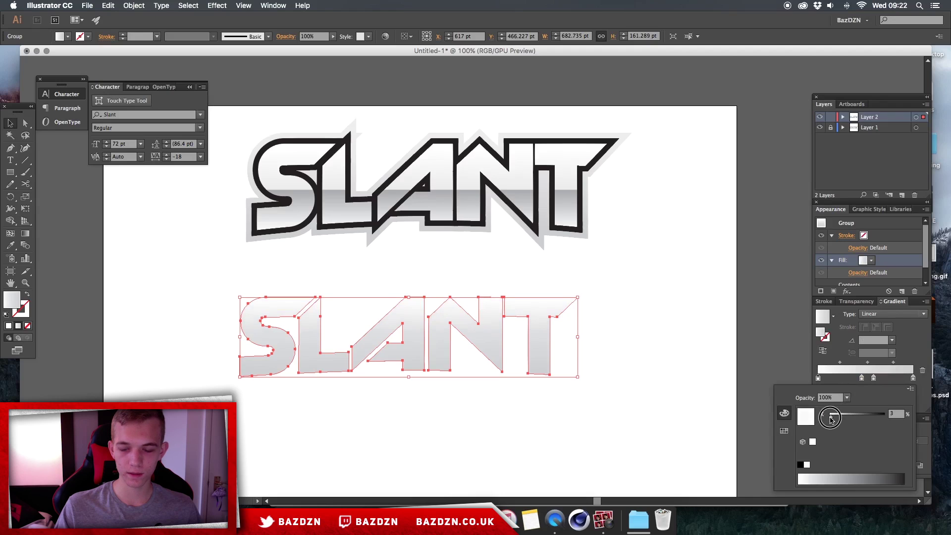
pyautogui.moveTo(830, 419); pyautogui.dragTo(831, 420)
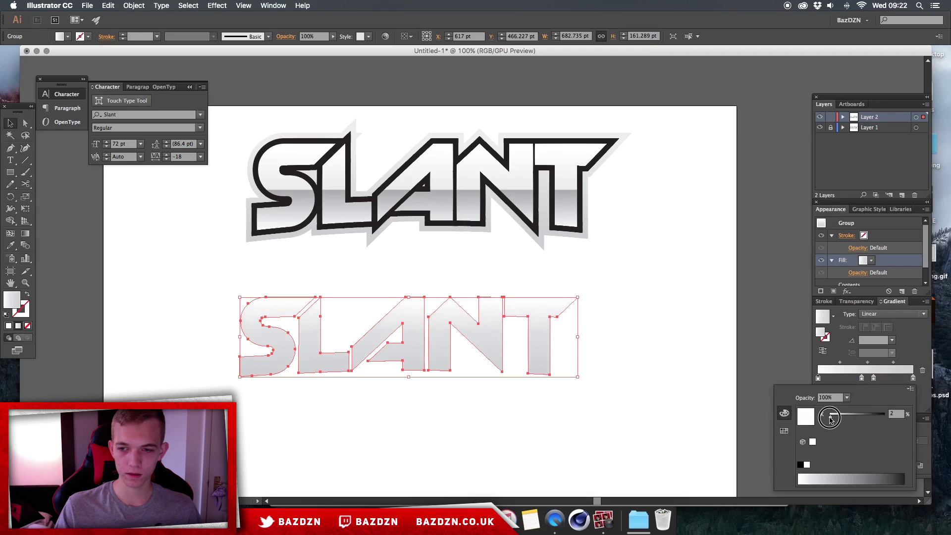
# - Lighten the gradient's last stop to a near-white grey and compare it with the first stop's colour
pyautogui.click(913, 379)
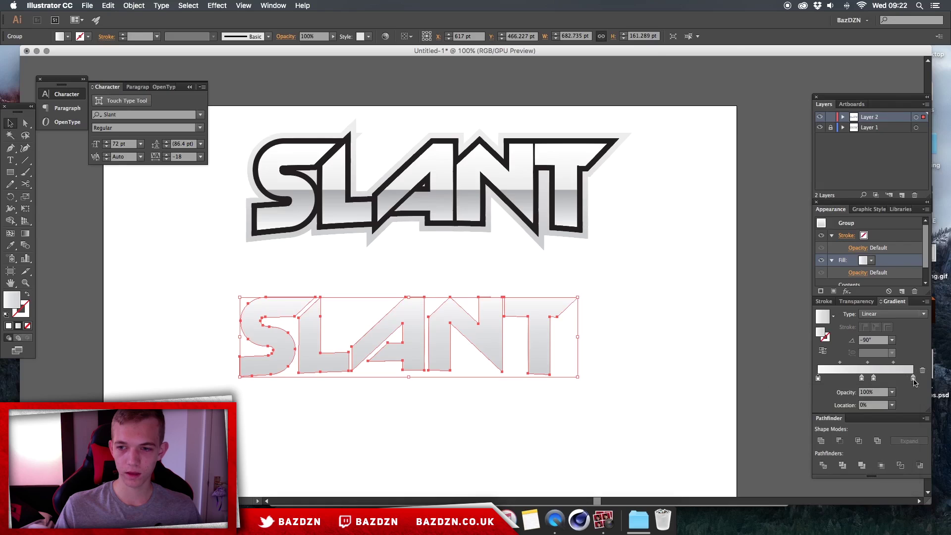
pyautogui.doubleClick(913, 379)
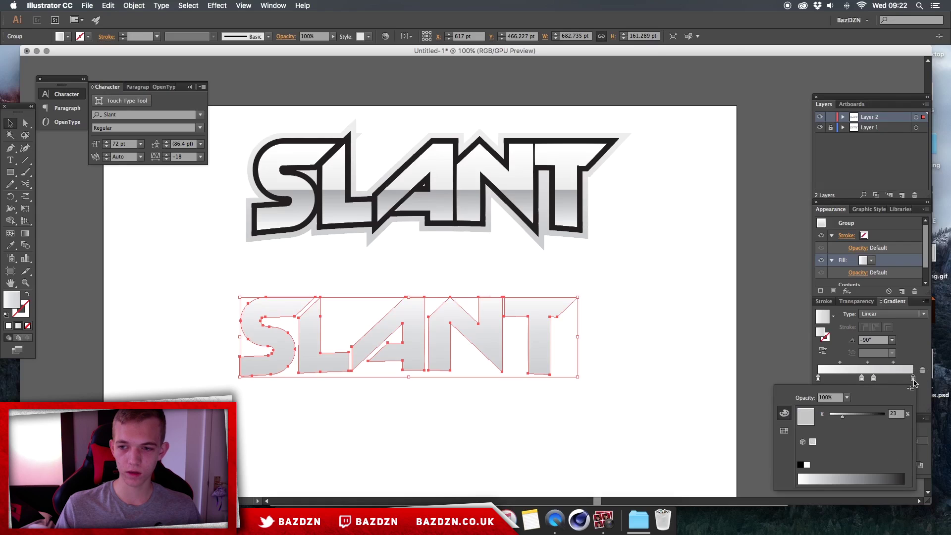
pyautogui.moveTo(835, 420); pyautogui.dragTo(830, 419)
pyautogui.doubleClick(818, 379)
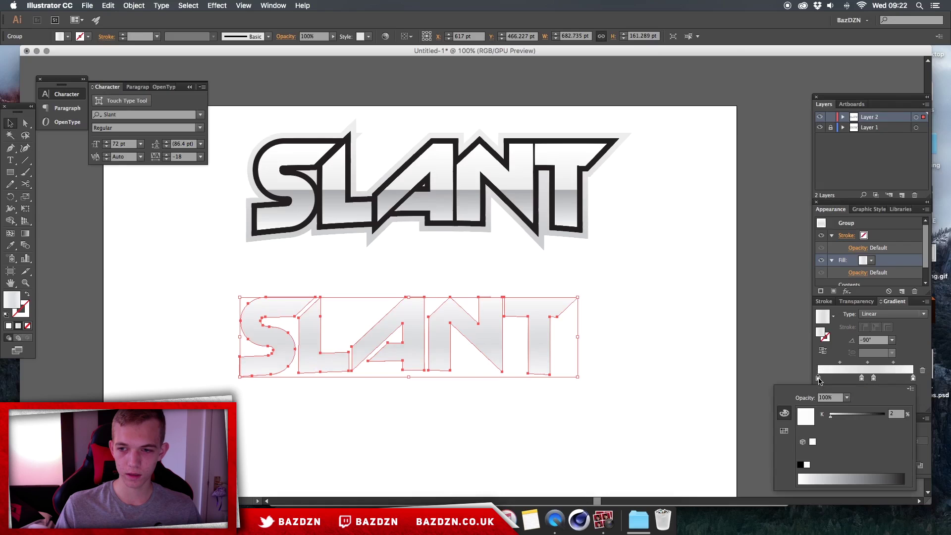
# - Switch the gradient stop at 58.21% to Grayscale and darken it to 55% black
pyautogui.click(874, 378)
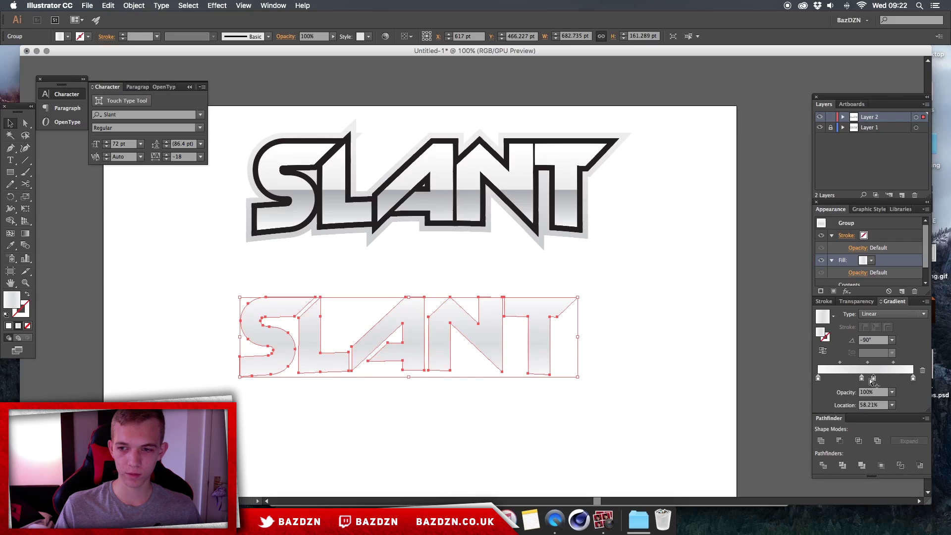
pyautogui.doubleClick(874, 379)
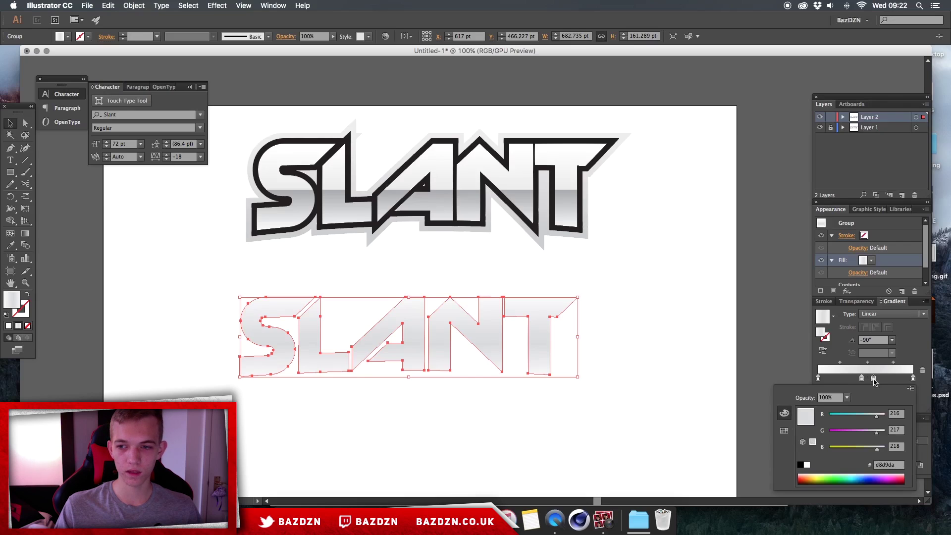
pyautogui.click(910, 388)
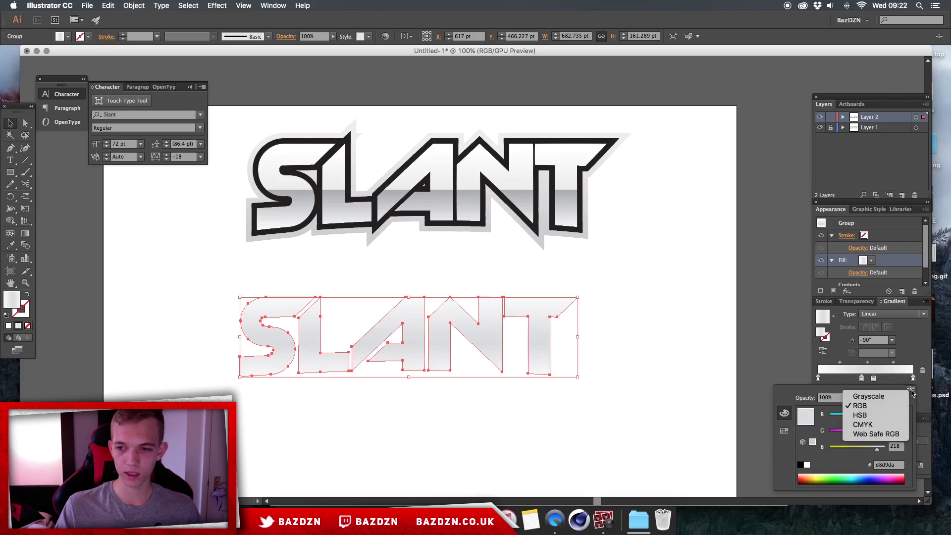
pyautogui.click(910, 392)
pyautogui.click(913, 394)
pyautogui.click(915, 395)
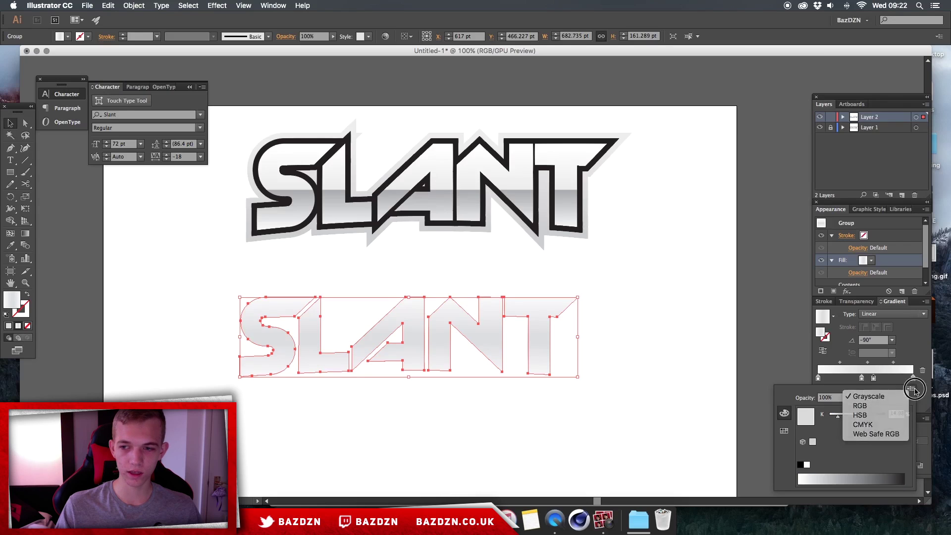
pyautogui.click(910, 393)
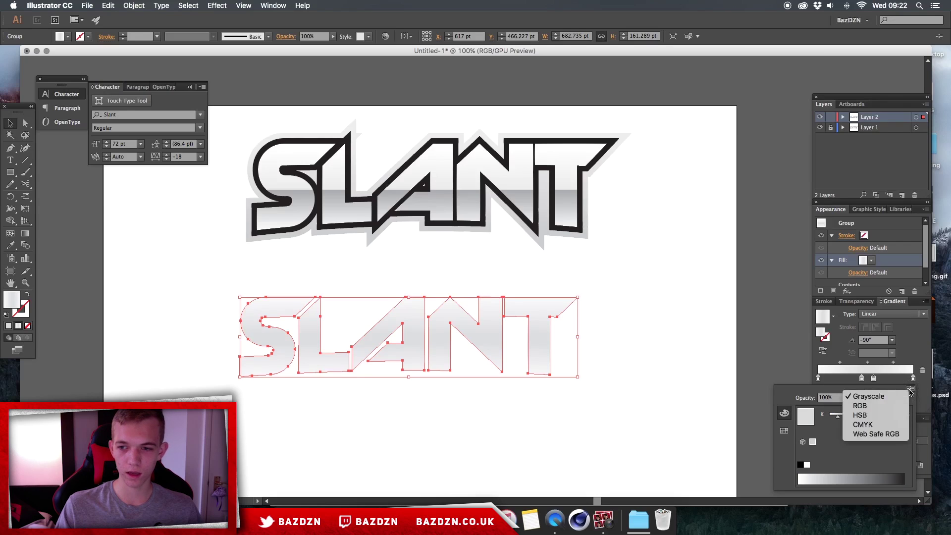
pyautogui.click(865, 394)
pyautogui.moveTo(853, 416)
pyautogui.mouseDown()
pyautogui.moveTo(831, 416)
pyautogui.moveTo(861, 417)
pyautogui.mouseUp()
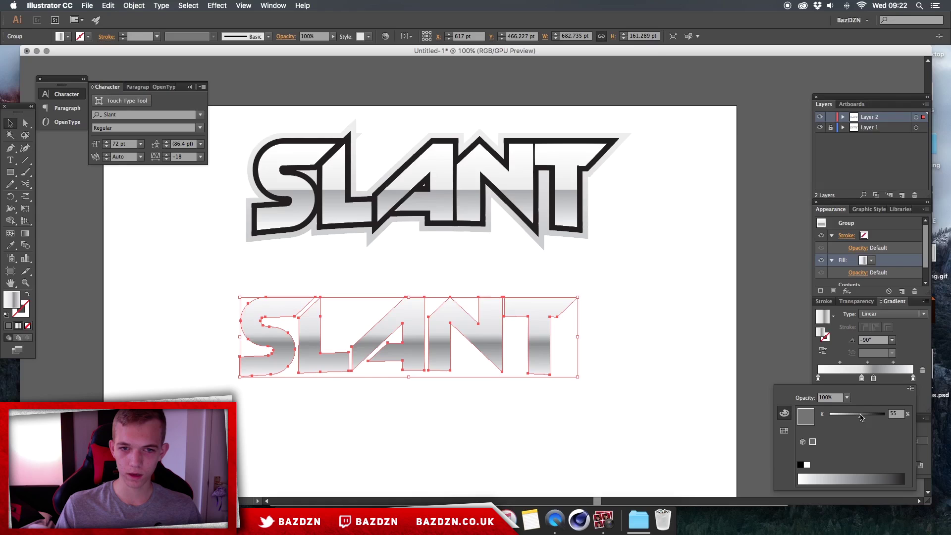
# - Switch the lighter middle gradient stop to Grayscale and keep it a light grey
pyautogui.click(860, 379)
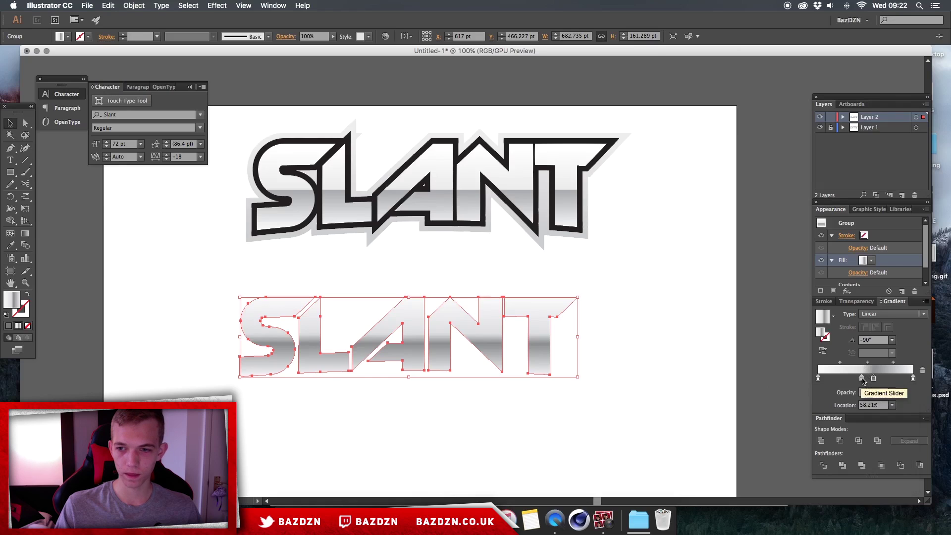
pyautogui.click(861, 378)
pyautogui.click(910, 389)
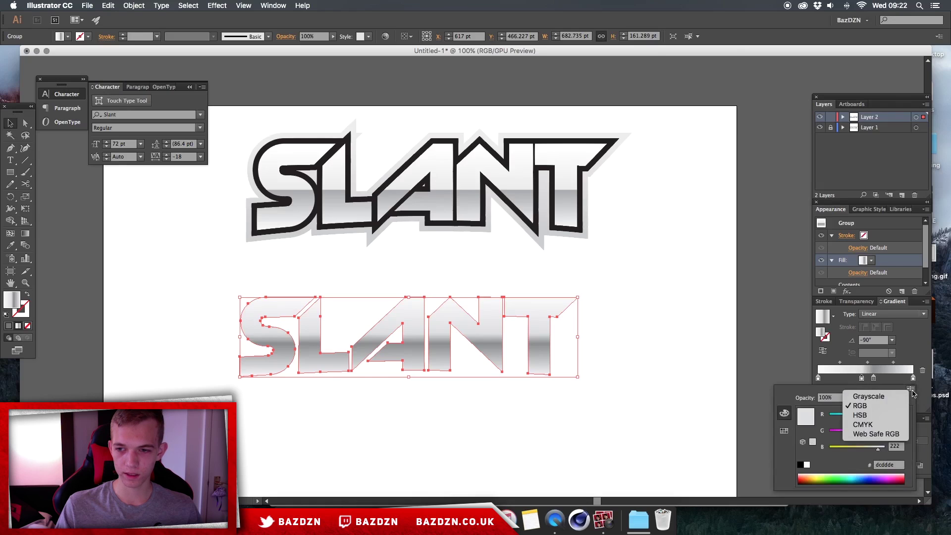
pyautogui.click(887, 394)
pyautogui.moveTo(838, 419); pyautogui.dragTo(839, 419)
# - Bring the two middle gradient stops together at about 52% to make a hard light-to-dark break, then deselect the lettering
pyautogui.moveTo(873, 381); pyautogui.dragTo(869, 383)
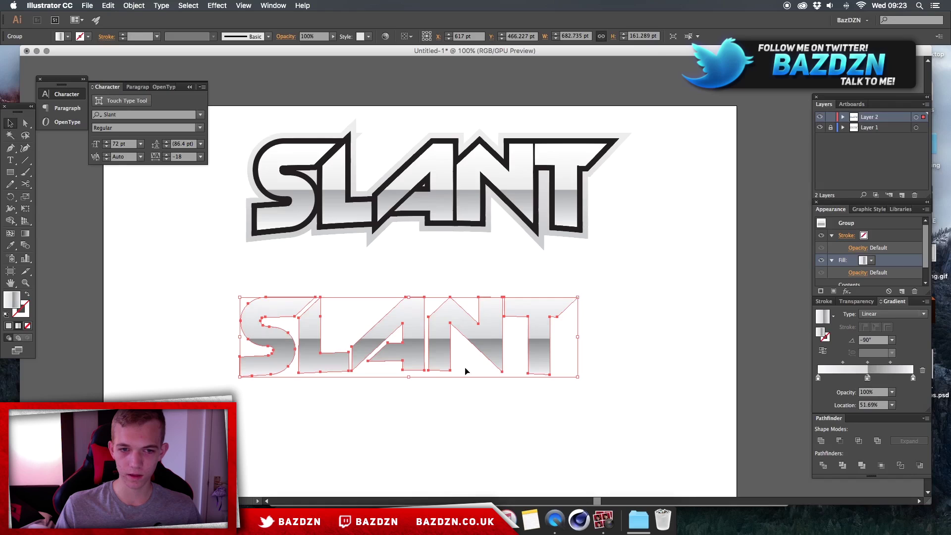
pyautogui.moveTo(870, 380); pyautogui.dragTo(850, 380)
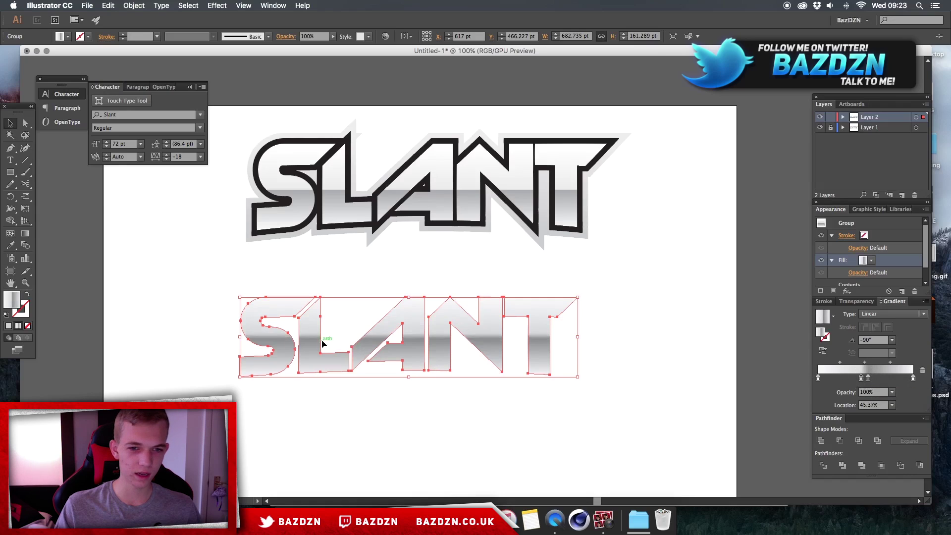
pyautogui.moveTo(860, 379); pyautogui.dragTo(867, 380)
pyautogui.click(664, 372)
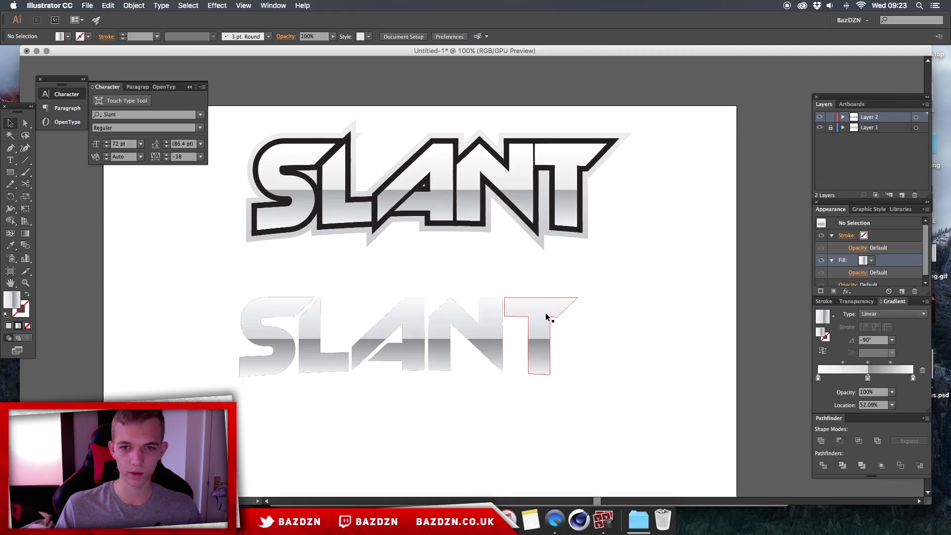
# - Add a new 1 pt black stroke to the SLANT group's appearance
pyautogui.click(446, 329)
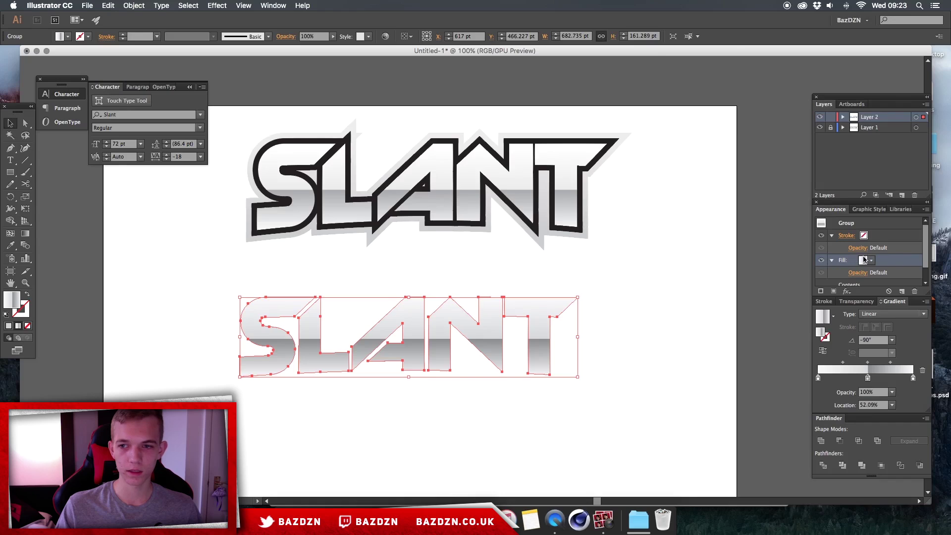
pyautogui.scroll(-1, 909, 255)
pyautogui.click(889, 265)
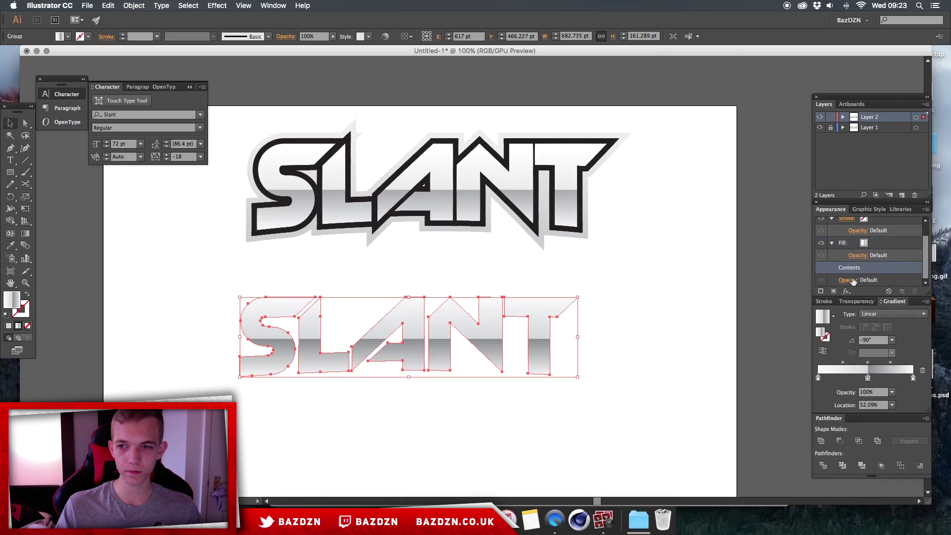
pyautogui.click(820, 292)
pyautogui.moveTo(915, 273); pyautogui.dragTo(881, 230)
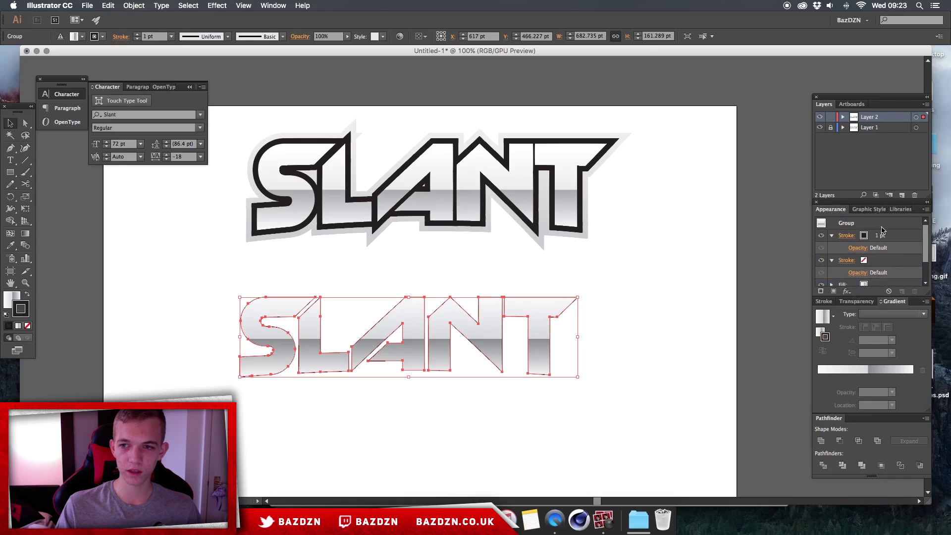
# - Reorder the SLANT group's appearance so that the black stroke sits below the gradient fill
pyautogui.click(900, 238)
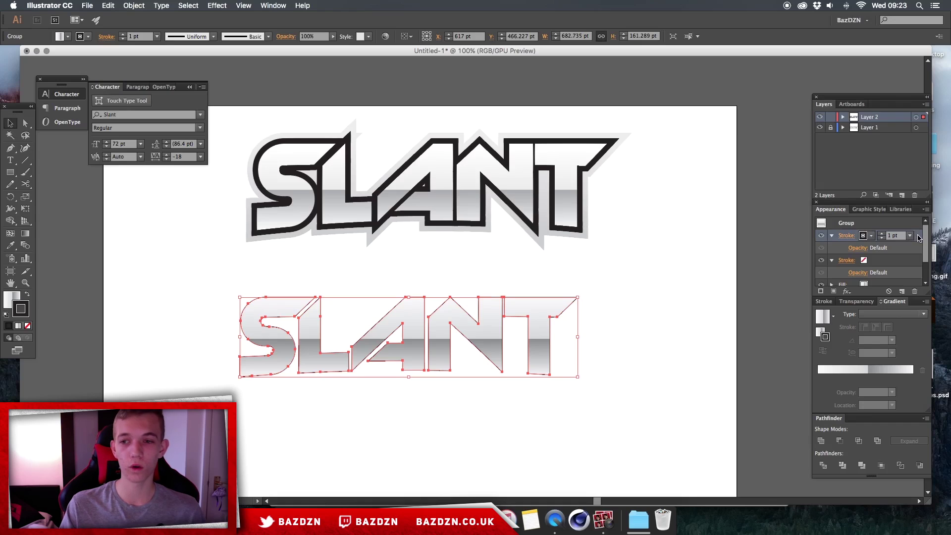
pyautogui.click(918, 236)
pyautogui.scroll(-3, 886, 252)
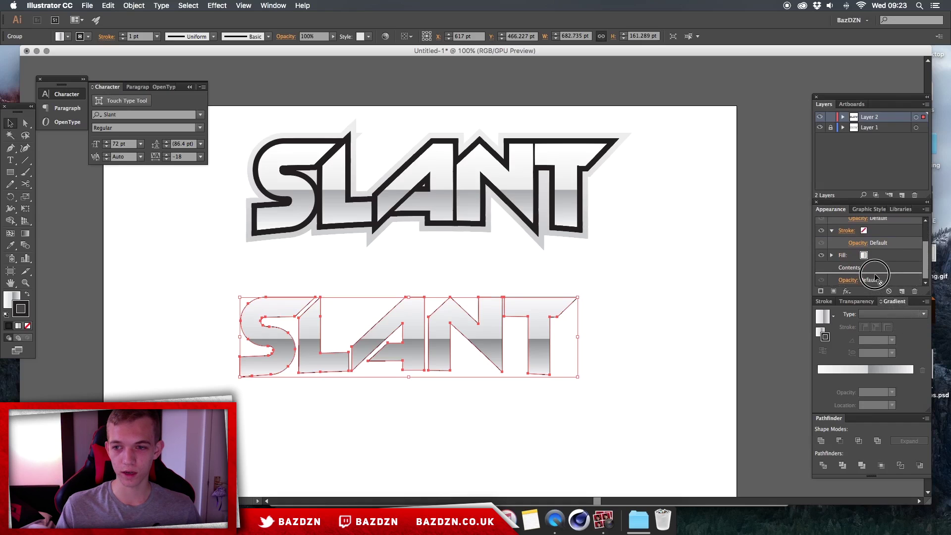
# - Increase the weight of the black stroke behind the SLANT lettering to 20 pt and deselect the group
pyautogui.click(881, 261)
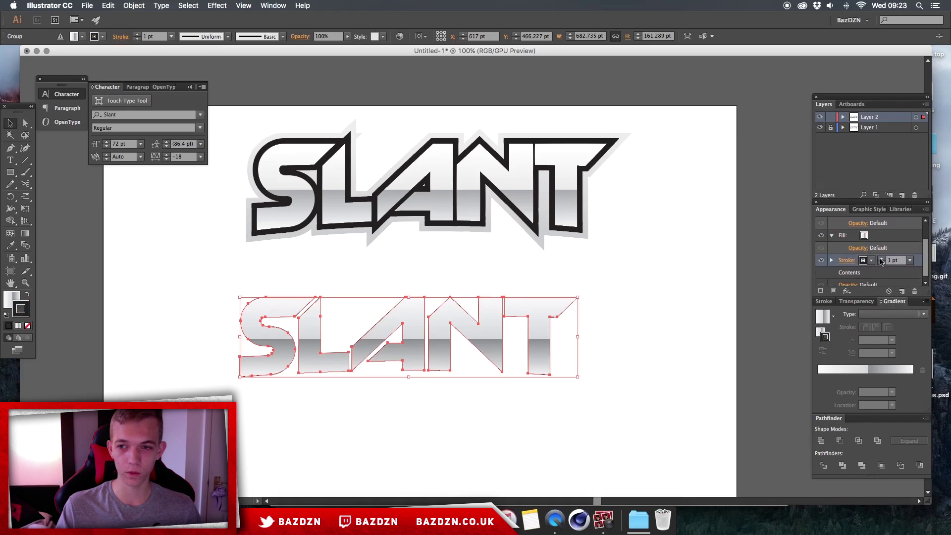
pyautogui.click(881, 259)
pyautogui.click(881, 258)
pyautogui.click(881, 259)
pyautogui.click(882, 259)
pyautogui.click(881, 258)
pyautogui.click(882, 258)
pyautogui.click(881, 259)
pyautogui.click(881, 258)
pyautogui.click(881, 258)
pyautogui.click(882, 258)
pyautogui.click(882, 258)
pyautogui.click(882, 259)
pyautogui.click(721, 397)
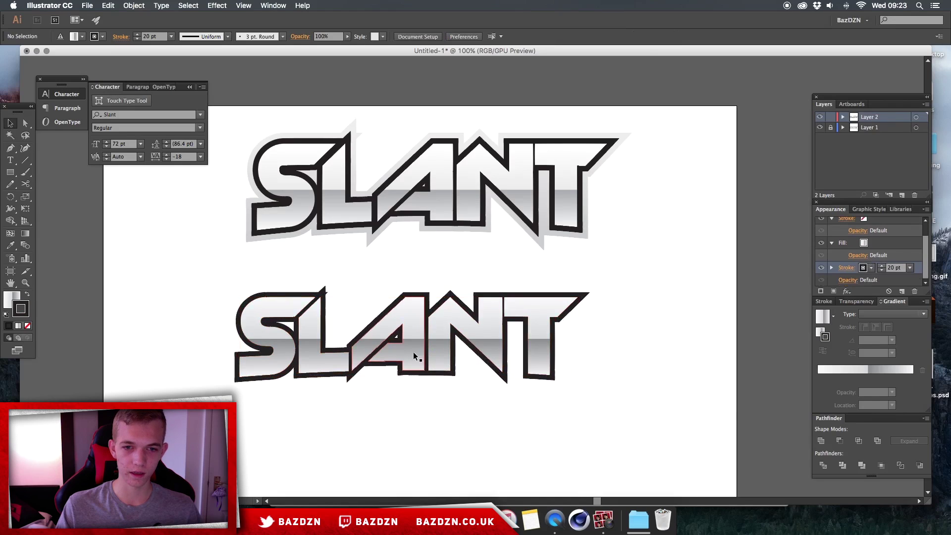
# - Isolate the lower SLANT group and shift the letter S about 10 pt left, away from the L
pyautogui.scroll(2, 343, 347)
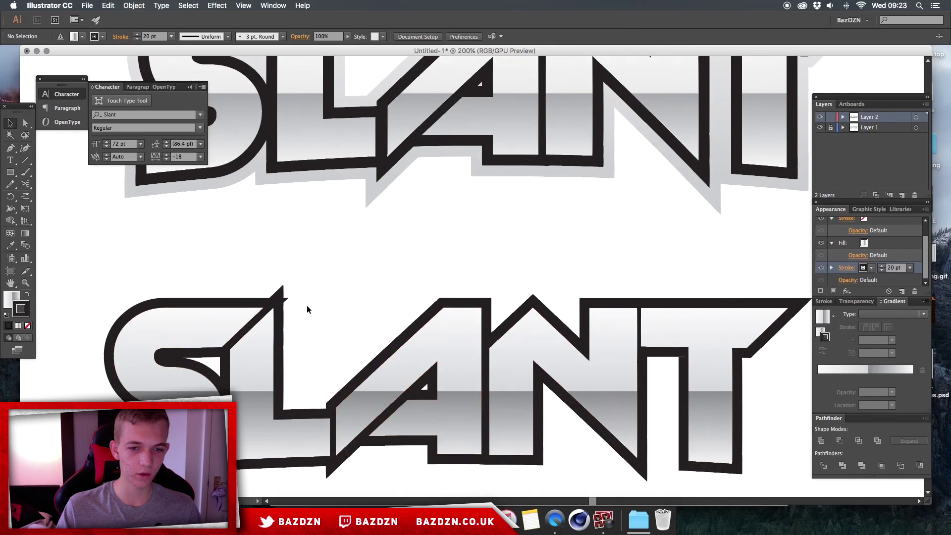
pyautogui.scroll(-3, 307, 305)
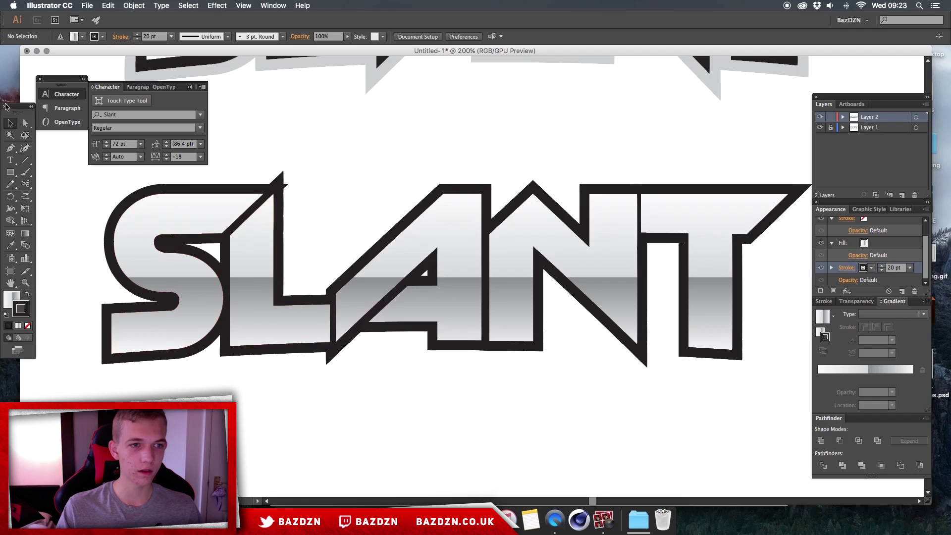
pyautogui.click(164, 222)
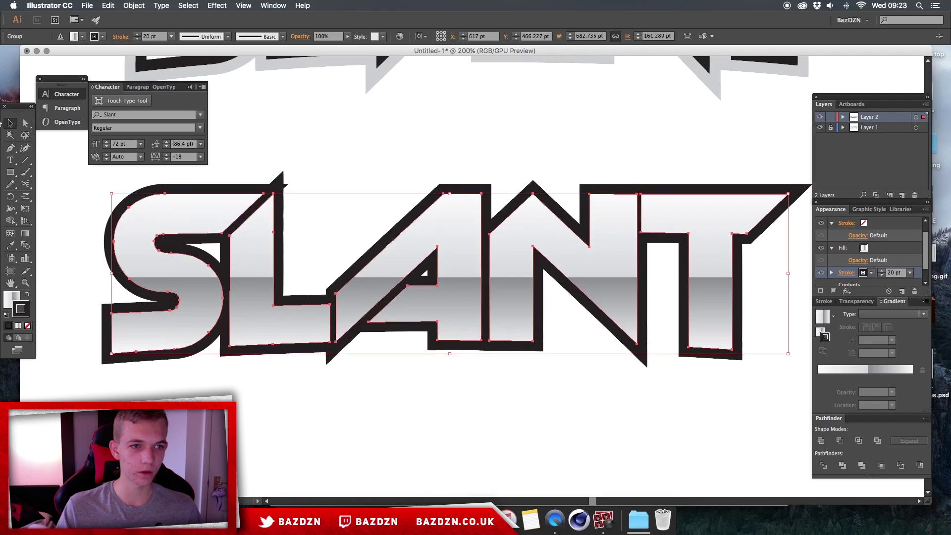
pyautogui.doubleClick(9, 127)
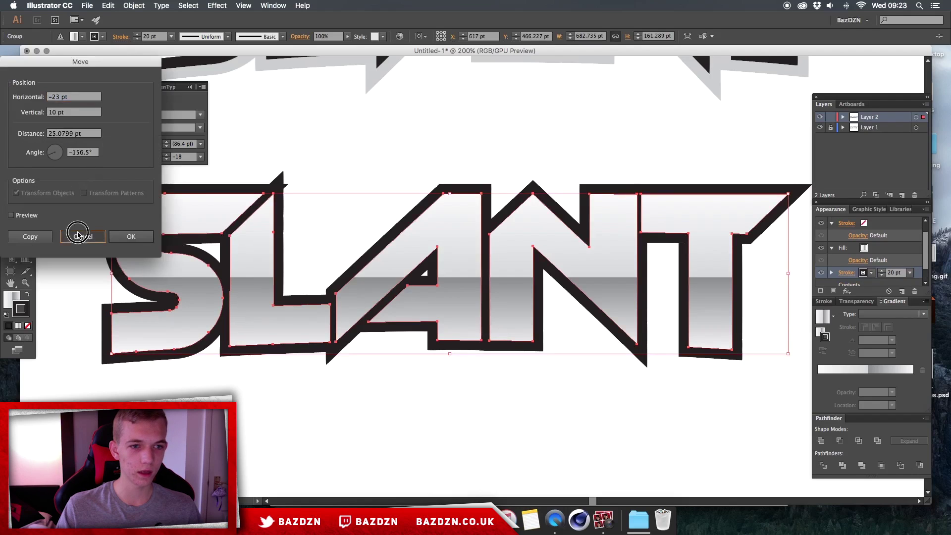
pyautogui.click(85, 242)
pyautogui.hscroll(-2, 203, 225)
pyautogui.doubleClick(212, 218)
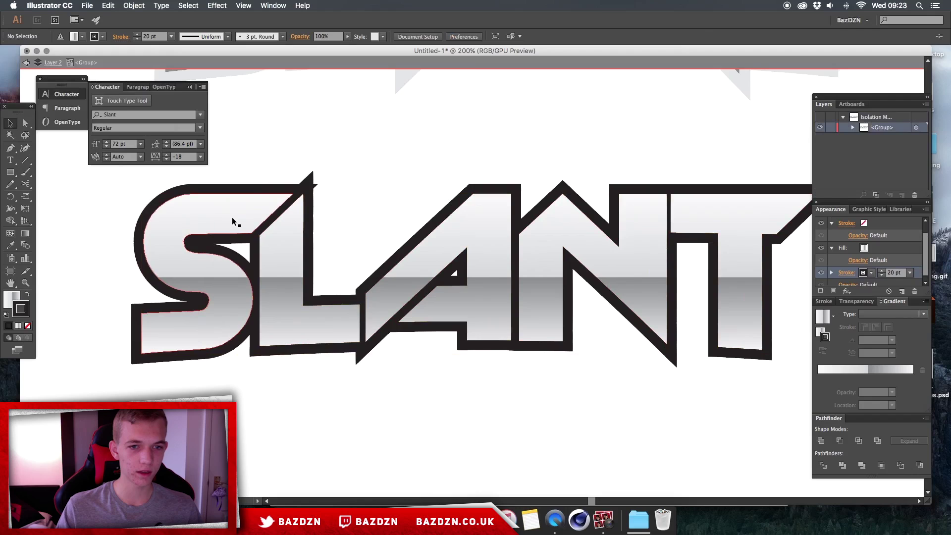
pyautogui.moveTo(215, 224); pyautogui.dragTo(197, 221)
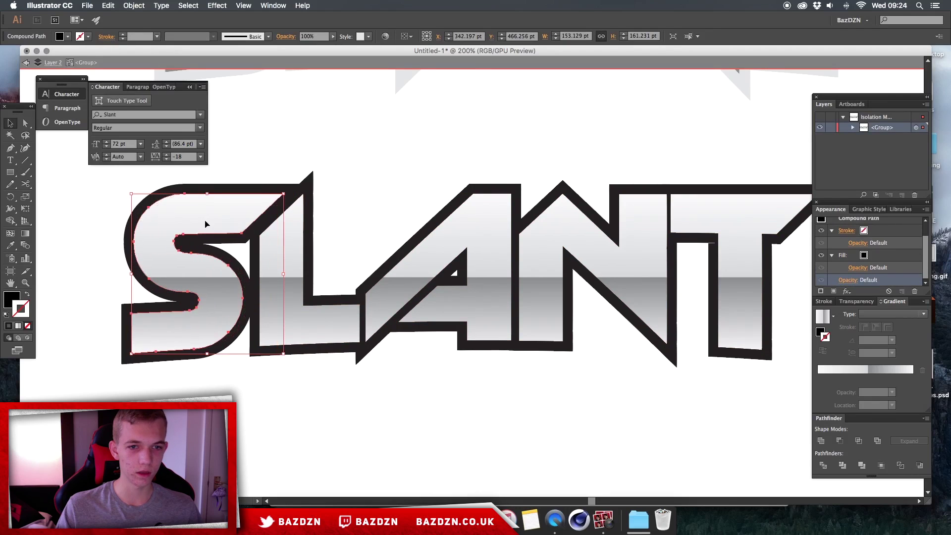
# - Nudge the S back toward the L to an X position of 347.197 pt and leave isolation mode
pyautogui.press('Right')
pyautogui.press('Right')
pyautogui.press('Right')
pyautogui.press('Right')
pyautogui.press('Right')
pyautogui.press('Right')
pyautogui.press('Right')
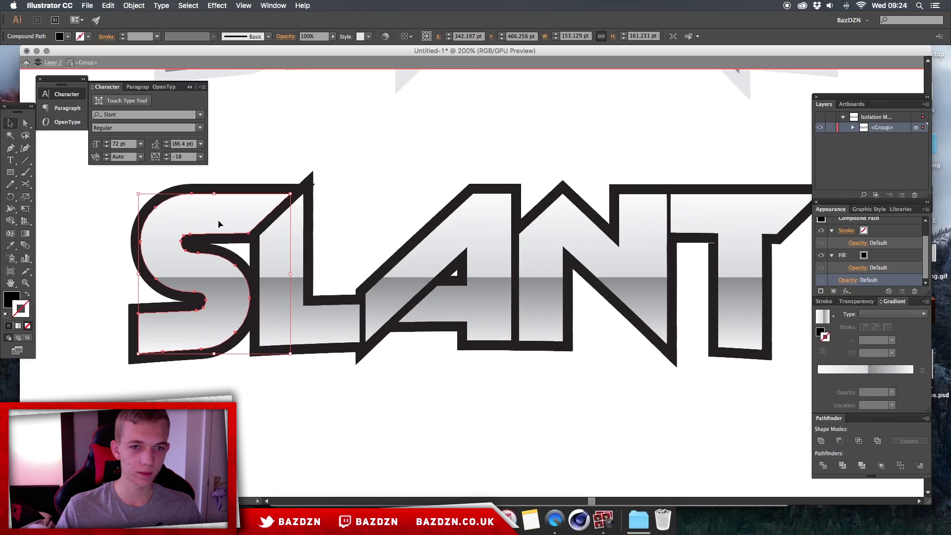
pyautogui.press('Left')
pyautogui.press('Left')
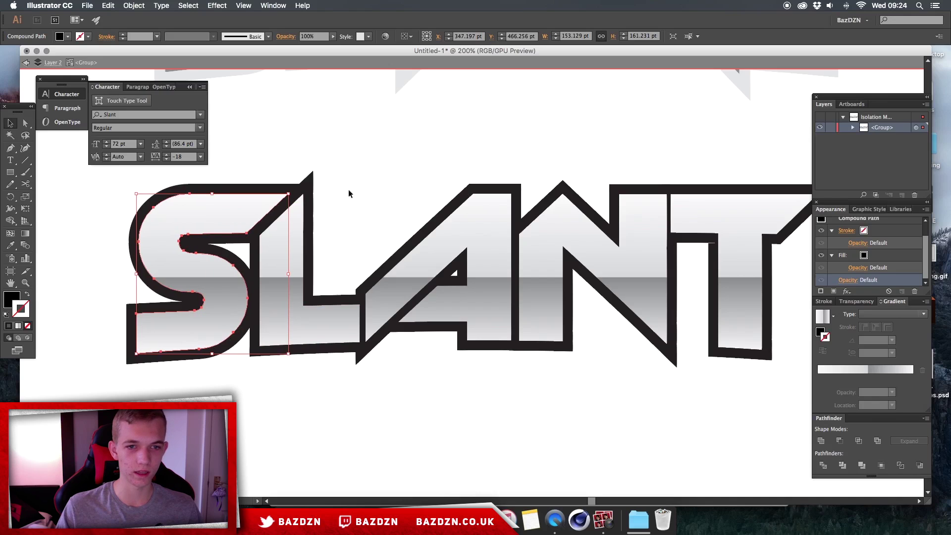
pyautogui.doubleClick(372, 185)
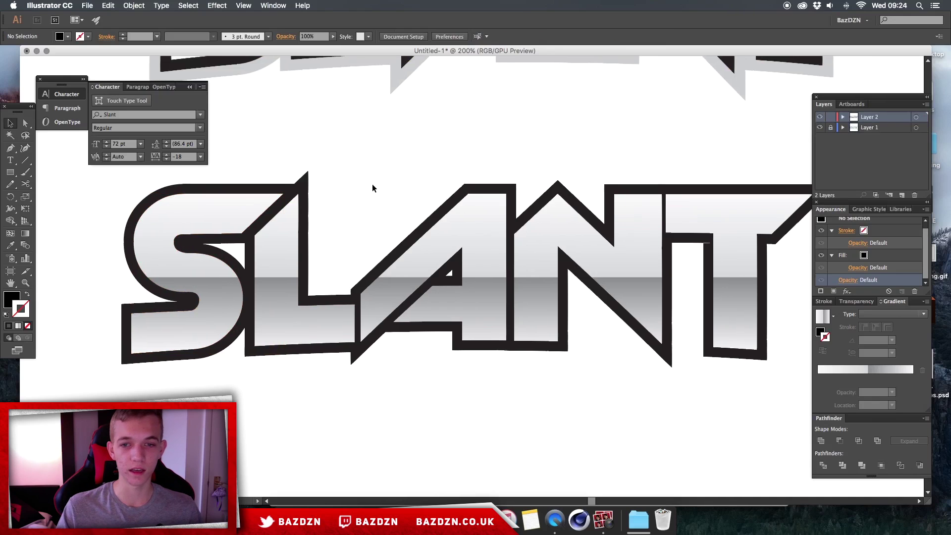
# - Add a second 20 pt black stroke below the gradient fill in the lower SLANT group's appearance
pyautogui.press('super+minus')
pyautogui.press('super+minus')
pyautogui.press('super+minus')
pyautogui.press('super+equal')
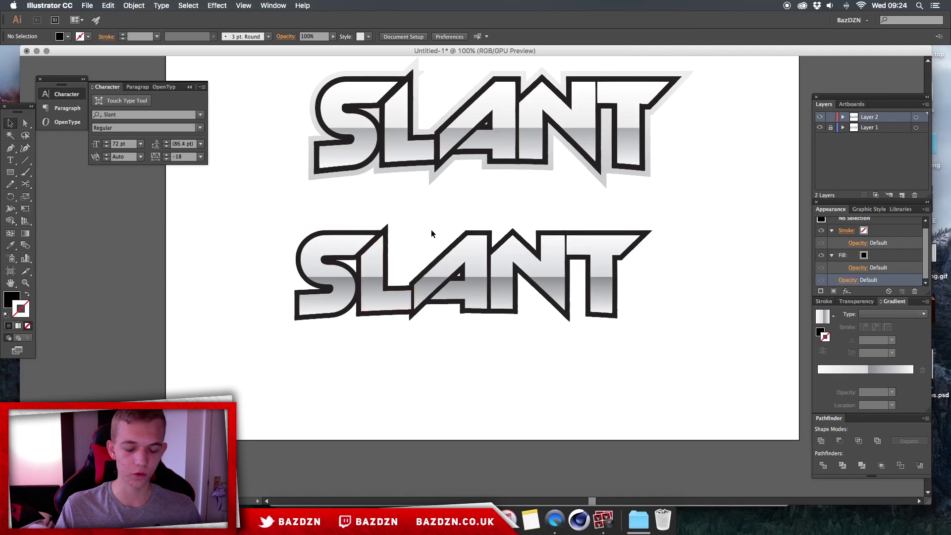
pyautogui.hscroll(4, 431, 230)
pyautogui.scroll(2, 431, 229)
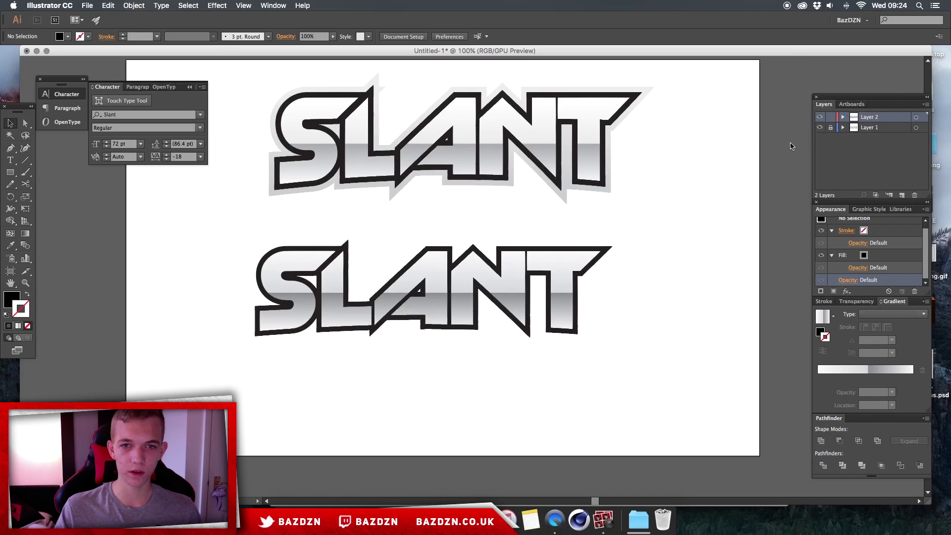
pyautogui.click(457, 301)
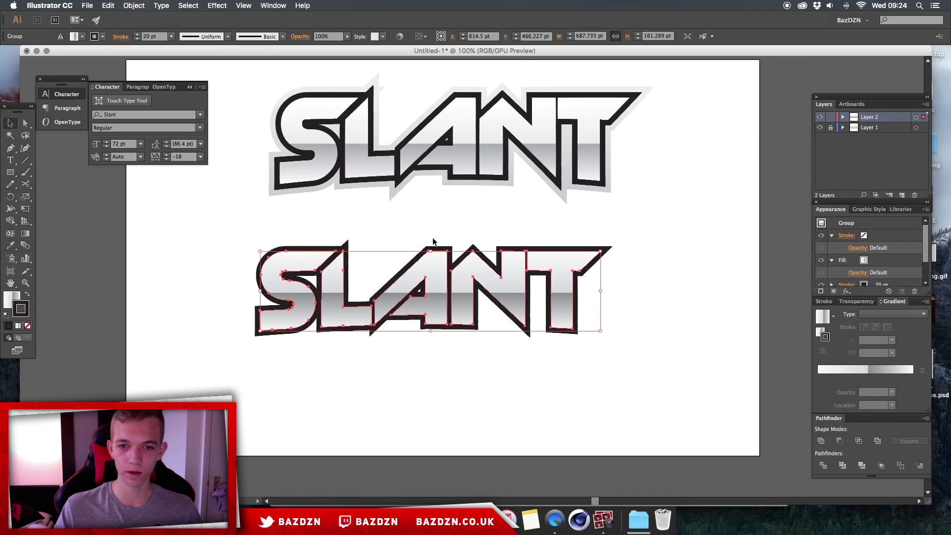
pyautogui.scroll(-3, 895, 267)
pyautogui.click(893, 267)
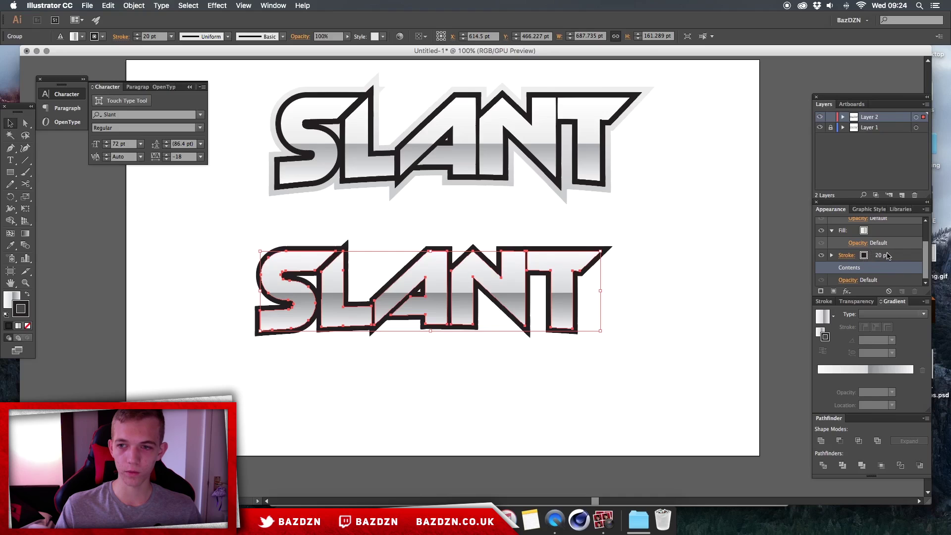
pyautogui.click(886, 255)
pyautogui.click(820, 292)
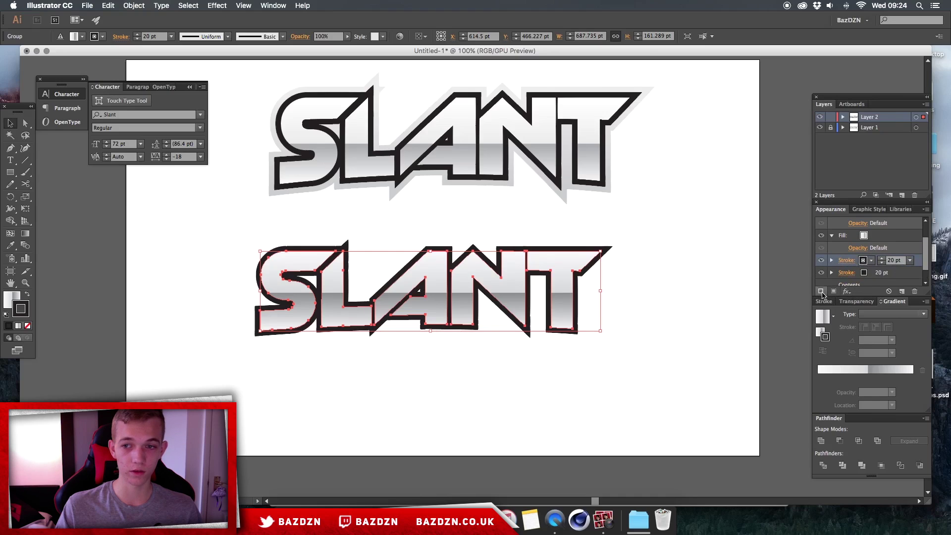
# - Increase the weight of the bottommost stroke on the lower SLANT group to 33 pt
pyautogui.click(881, 274)
pyautogui.click(881, 271)
pyautogui.click(882, 271)
pyautogui.click(882, 272)
pyautogui.click(882, 272)
pyautogui.click(882, 272)
pyautogui.click(881, 272)
pyautogui.click(881, 271)
pyautogui.click(882, 271)
pyautogui.click(881, 271)
pyautogui.click(882, 271)
pyautogui.click(881, 272)
pyautogui.click(882, 272)
pyautogui.click(881, 272)
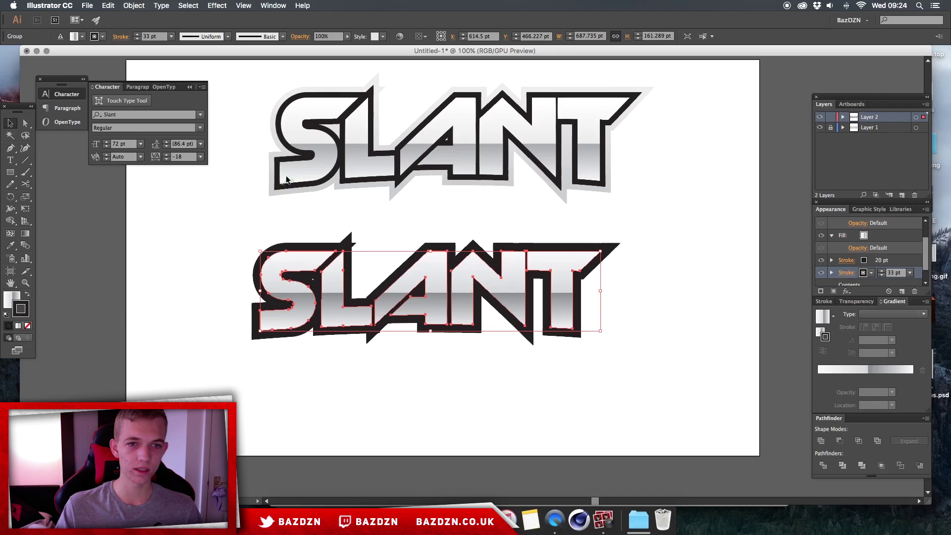
# - Examine the outer border of the reference SLANT logo up close, comparing its shading from lower to upper edge
pyautogui.press('super+equal')
pyautogui.press('super+equal')
pyautogui.press('super+equal')
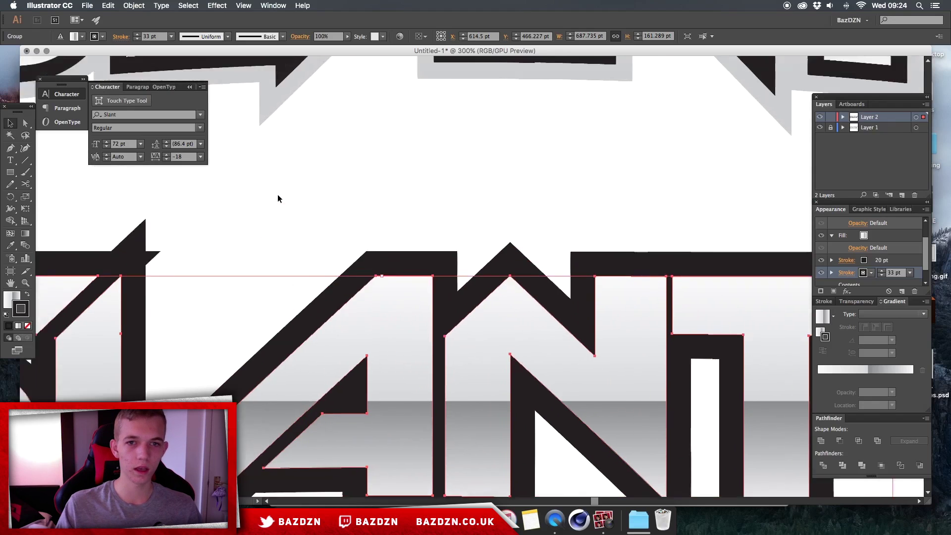
pyautogui.hscroll(-5, 277, 198)
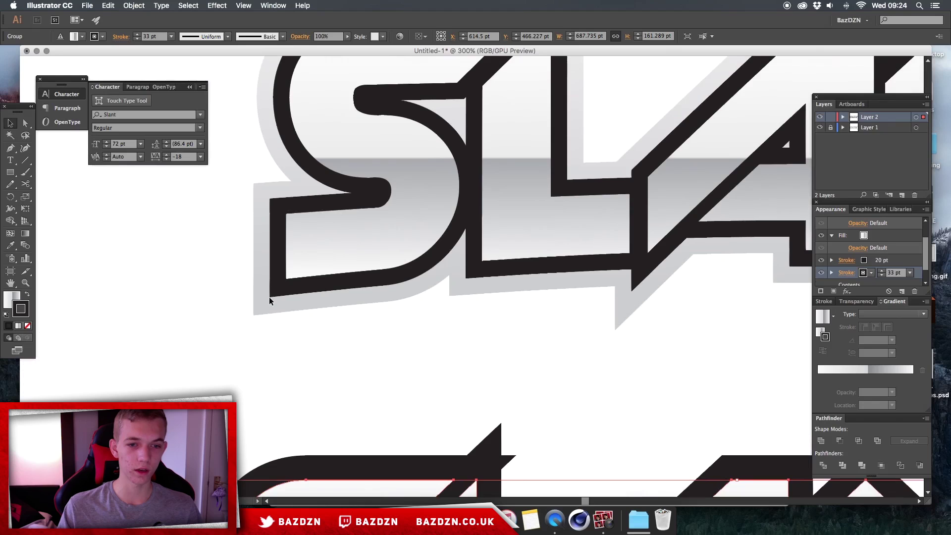
pyautogui.scroll(5, 276, 293)
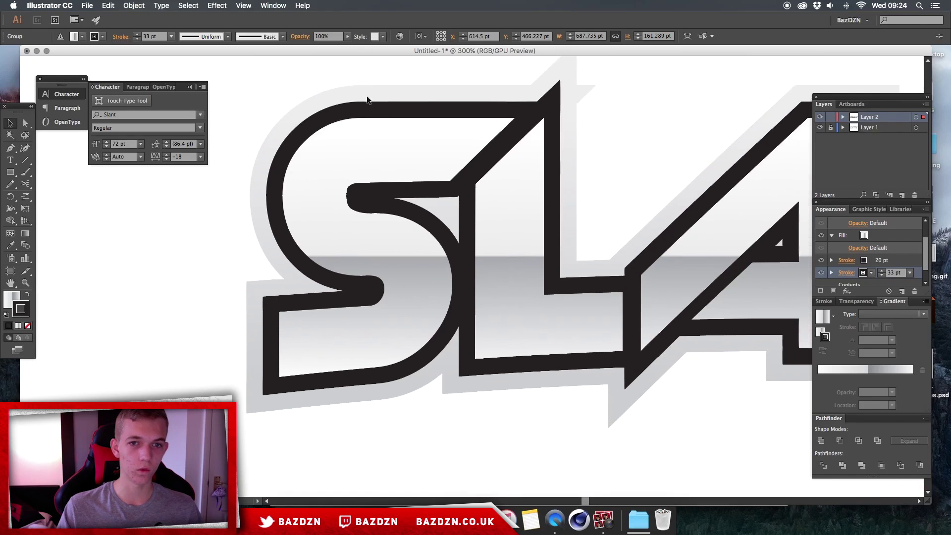
pyautogui.press('super+minus')
pyautogui.press('super+minus')
pyautogui.press('super+minus')
pyautogui.scroll(-4, 371, 115)
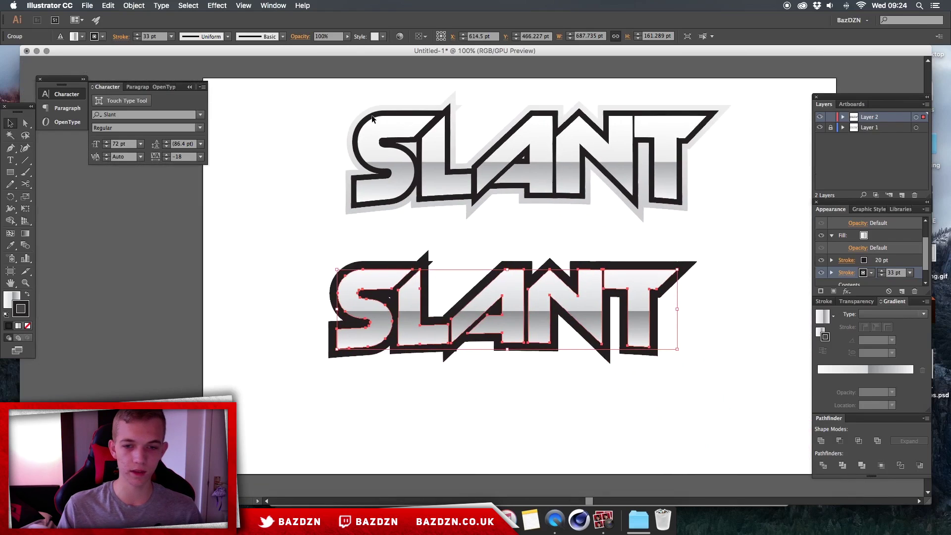
pyautogui.scroll(-2, 406, 233)
pyautogui.hscroll(2, 508, 236)
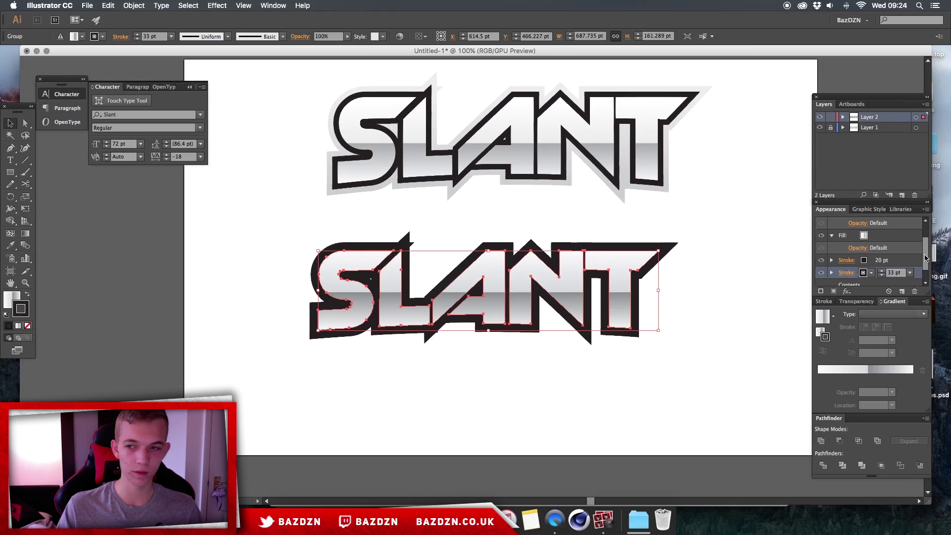
# - Apply the linear metallic gradient to the 33 pt outer stroke and deselect the lettering
pyautogui.click(18, 326)
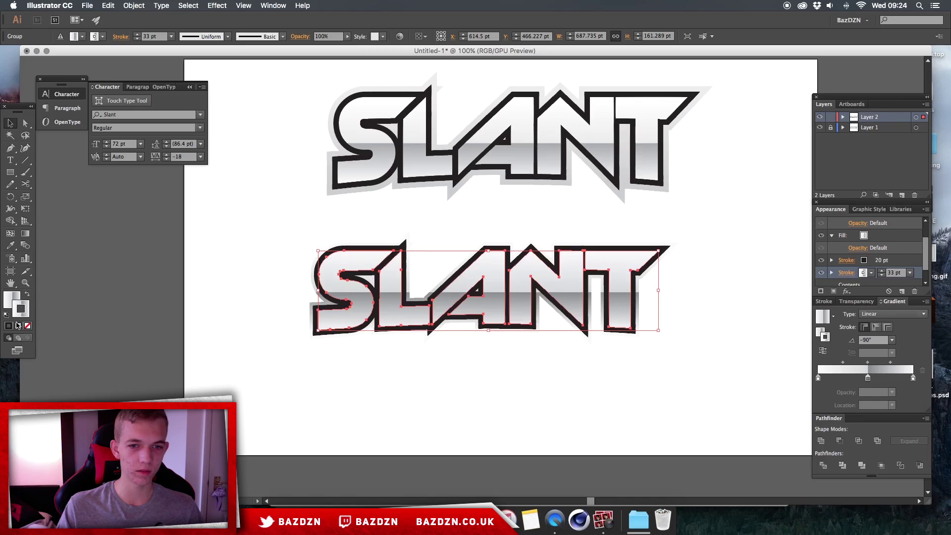
pyautogui.click(198, 325)
pyautogui.hscroll(5, 341, 317)
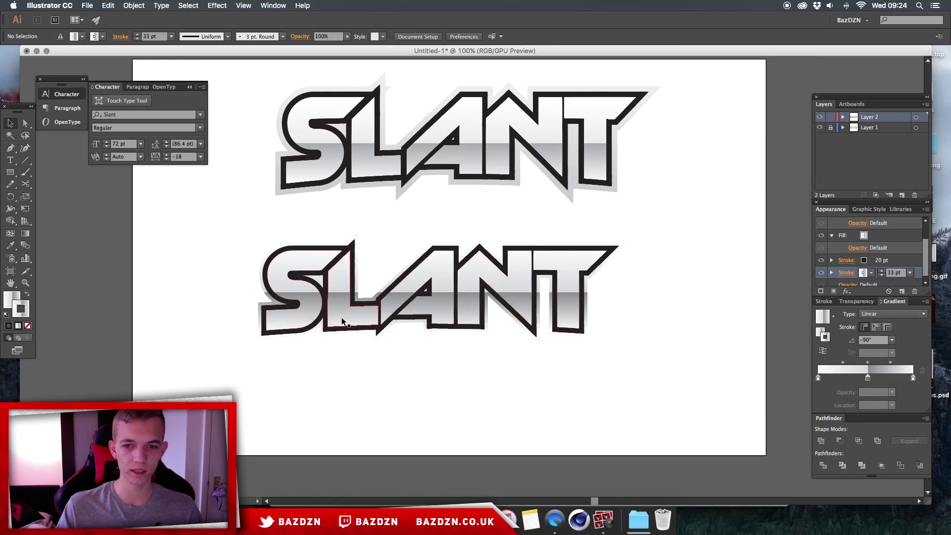
pyautogui.press('super+equal')
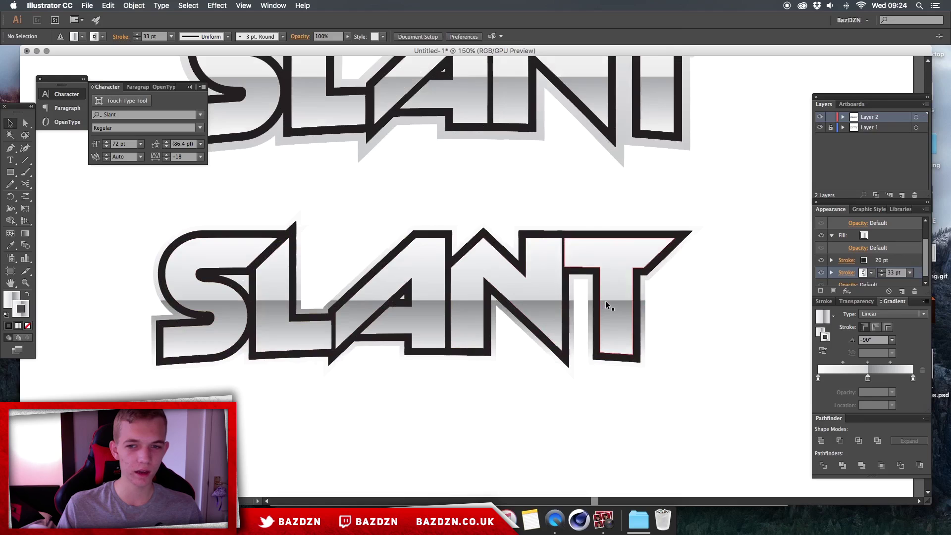
# - Remove the middle stops from the outer stroke's gradient on the lower SLANT group, keeping only the two end stops
pyautogui.click(605, 302)
pyautogui.click(867, 379)
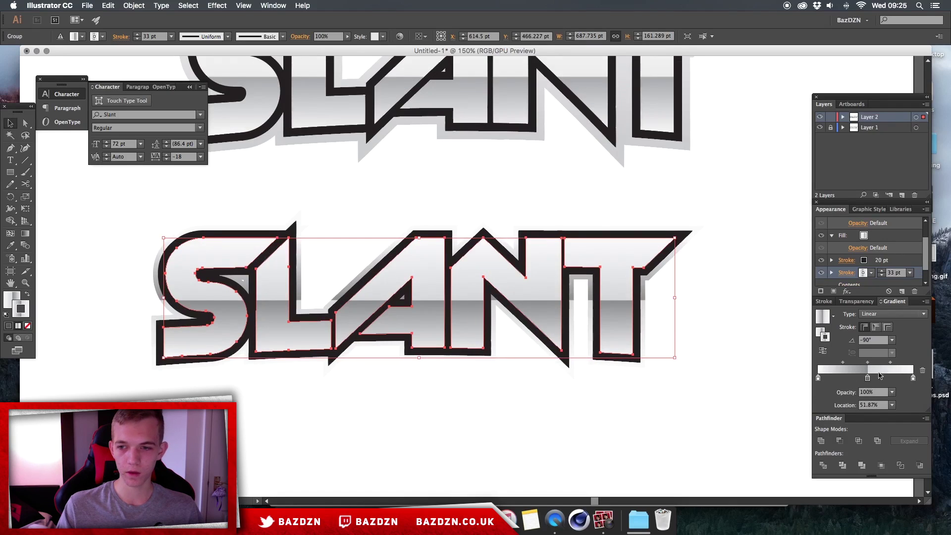
pyautogui.moveTo(868, 379); pyautogui.dragTo(870, 379)
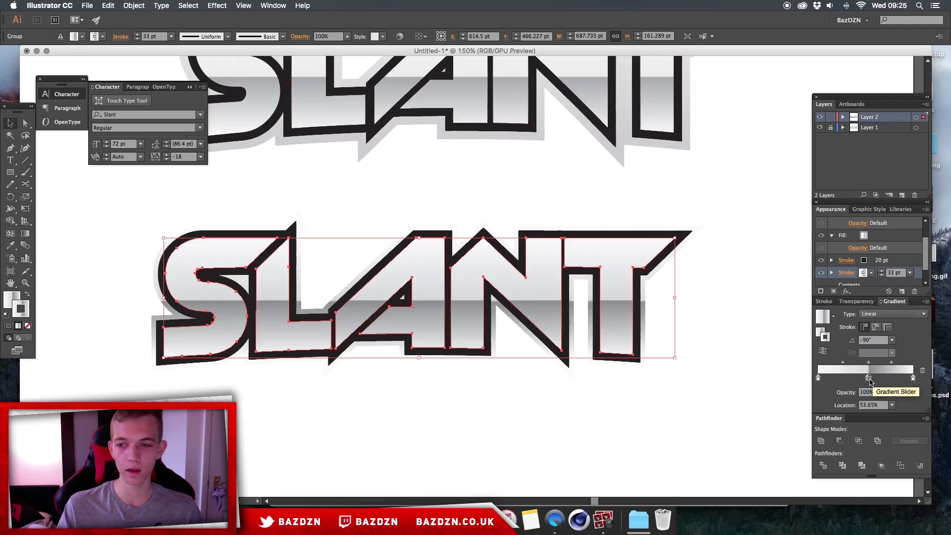
pyautogui.moveTo(869, 379); pyautogui.dragTo(868, 397)
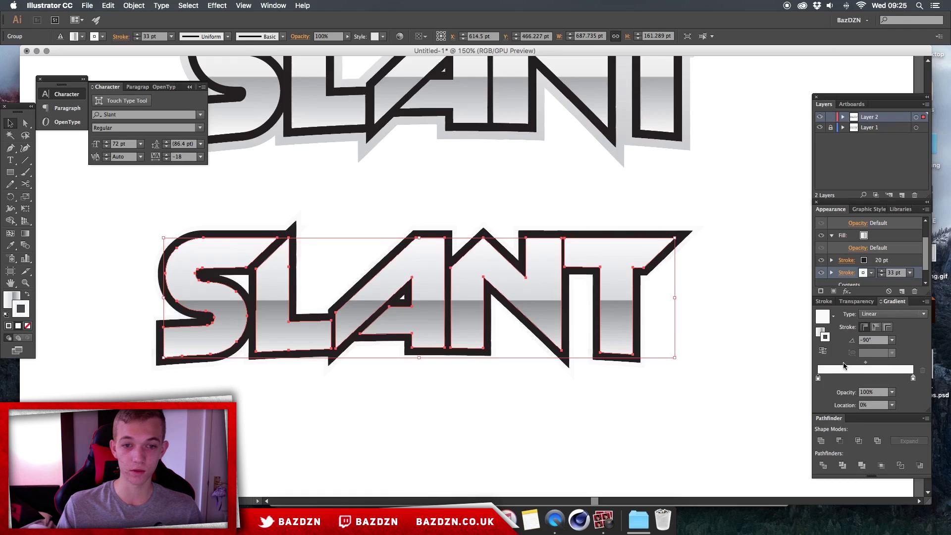
# - Set the outer stroke's gradient end stops to 36% black at location 100% and 12% black at location 0%, then deselect
pyautogui.doubleClick(913, 379)
pyautogui.click(850, 416)
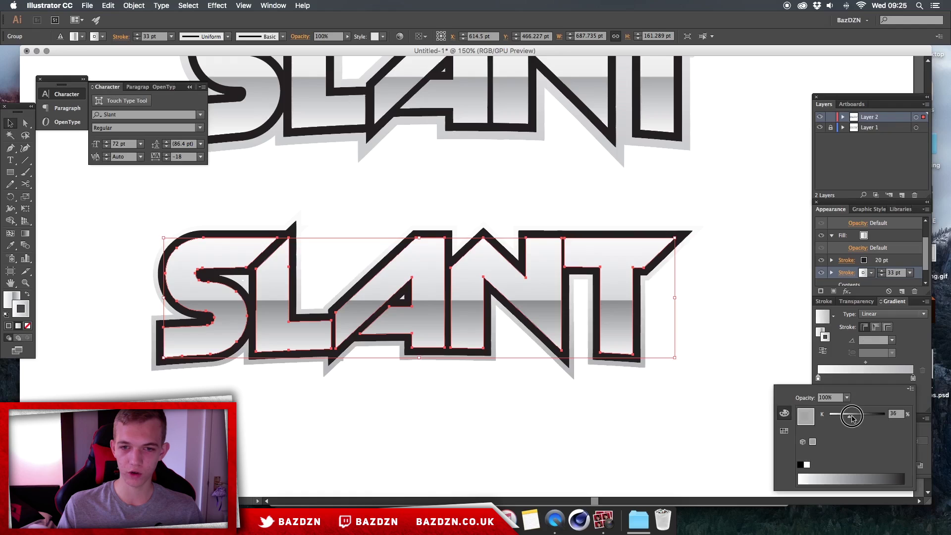
pyautogui.click(719, 295)
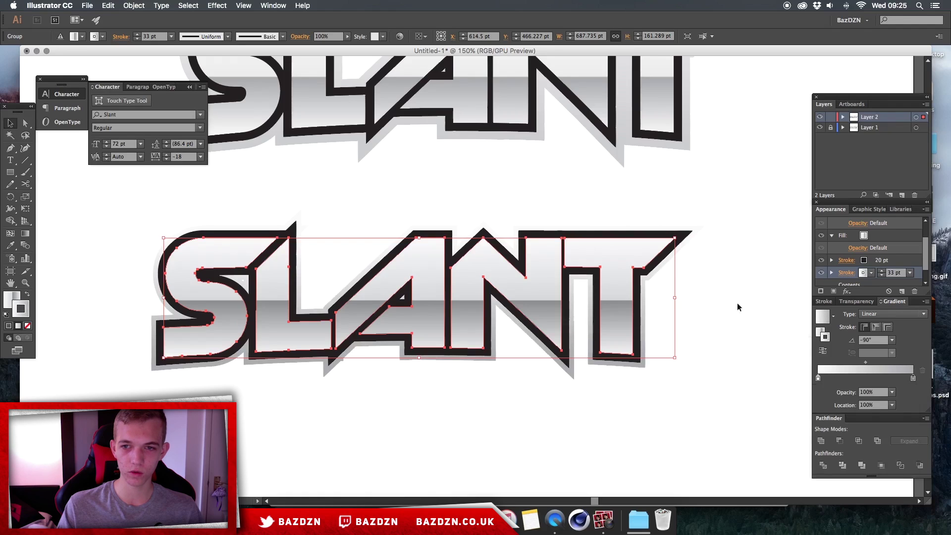
pyautogui.doubleClick(818, 378)
pyautogui.moveTo(832, 418); pyautogui.dragTo(836, 420)
pyautogui.click(729, 354)
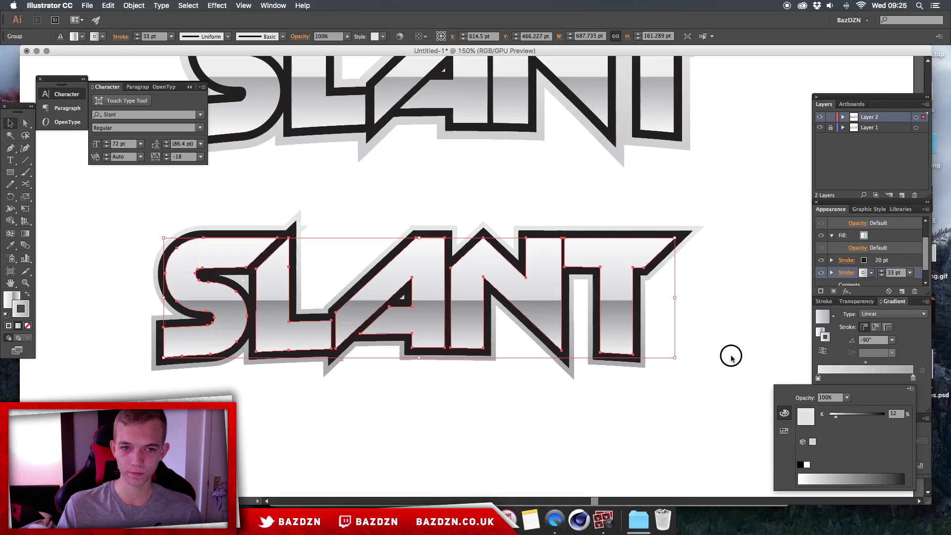
pyautogui.click(755, 331)
pyautogui.press('super+minus')
pyautogui.press('super+minus')
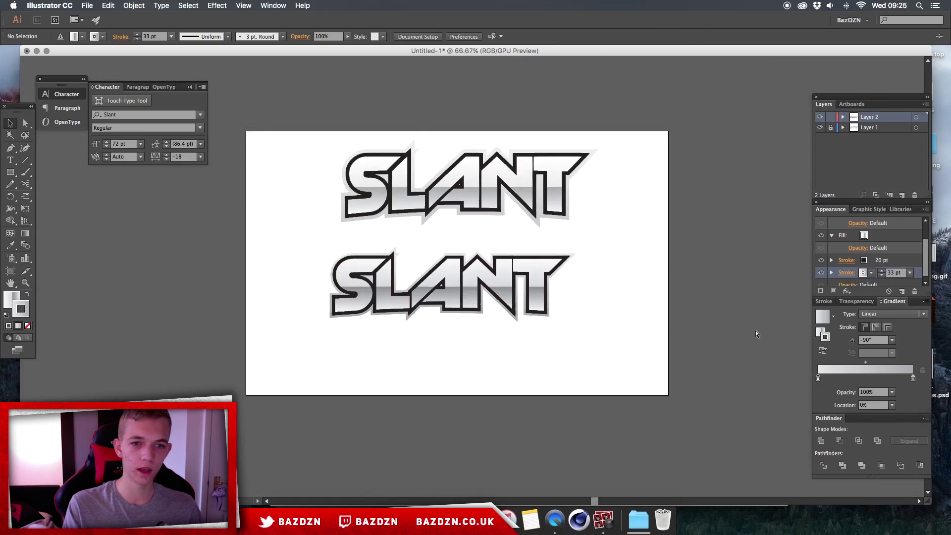
# - Increase the gradient outer stroke of the lower SLANT group to 41 pt and deselect it
pyautogui.press('super+equal')
pyautogui.click(571, 314)
pyautogui.click(883, 271)
pyautogui.click(883, 271)
pyautogui.click(883, 270)
pyautogui.click(883, 271)
pyautogui.click(883, 270)
pyautogui.click(883, 271)
pyautogui.click(883, 270)
pyautogui.click(883, 271)
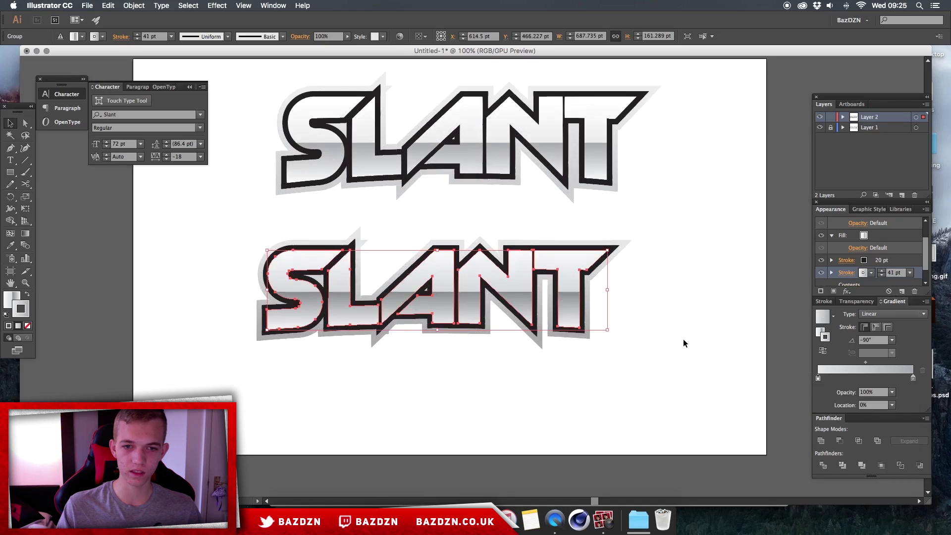
pyautogui.click(684, 342)
# - Lighten the grey stop at location 100% of the outer stroke's gradient and deselect the lettering
pyautogui.click(569, 306)
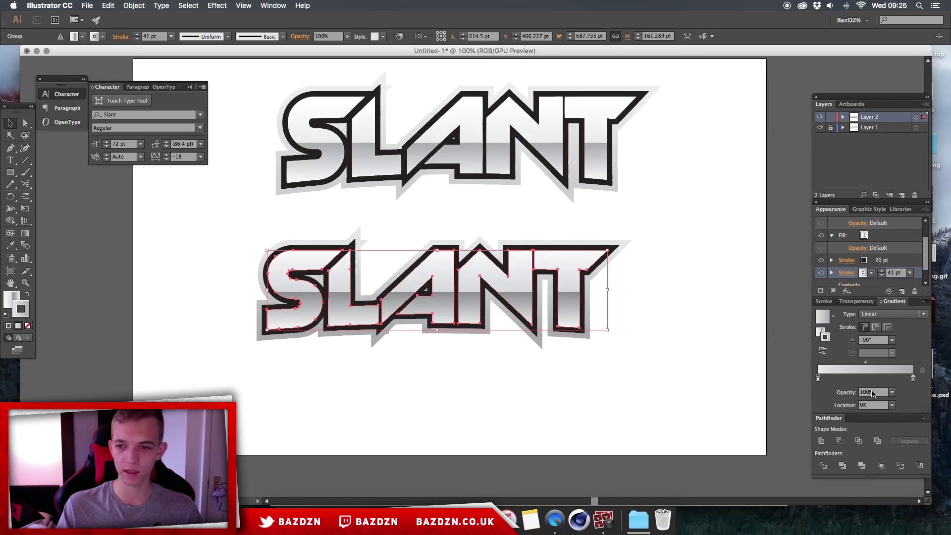
pyautogui.doubleClick(913, 378)
pyautogui.moveTo(849, 419); pyautogui.dragTo(848, 419)
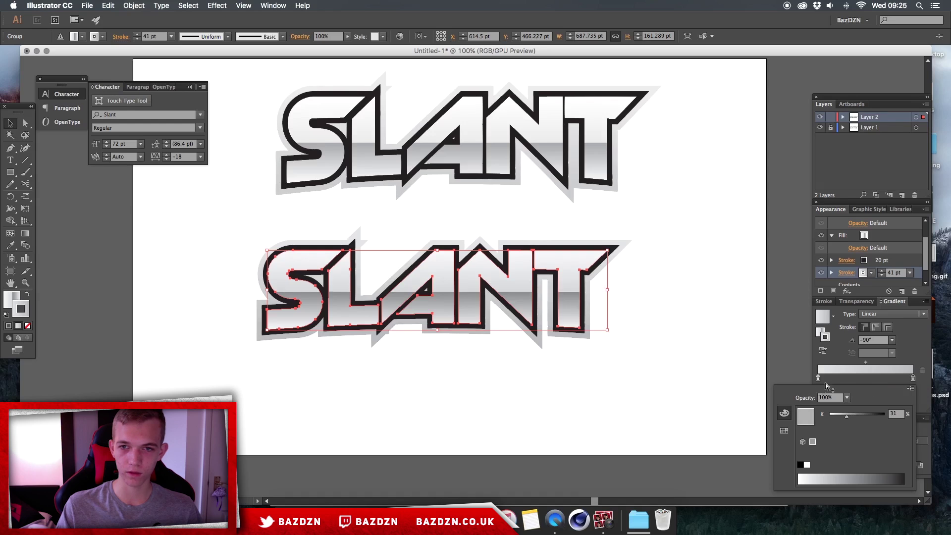
pyautogui.moveTo(845, 407); pyautogui.dragTo(842, 415)
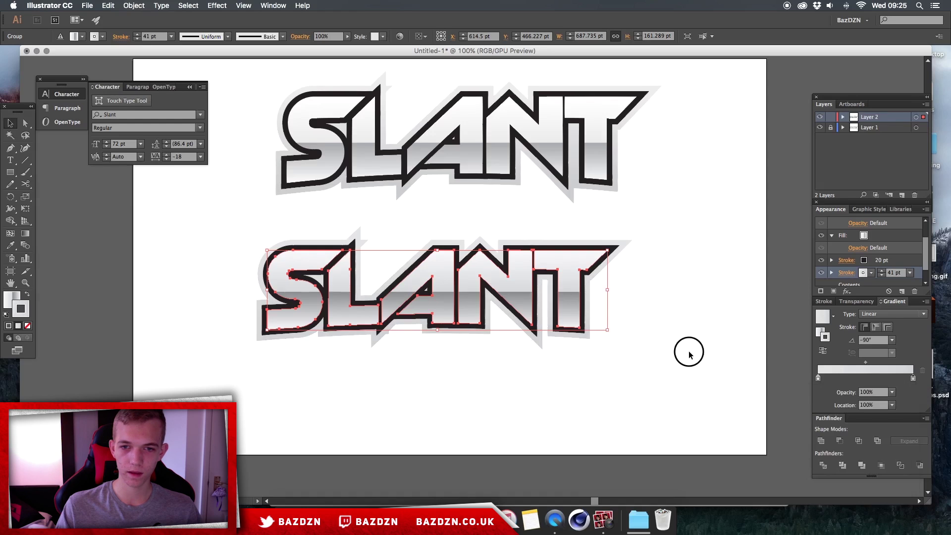
pyautogui.click(703, 347)
pyautogui.press('super+minus')
pyautogui.press('super+plus')
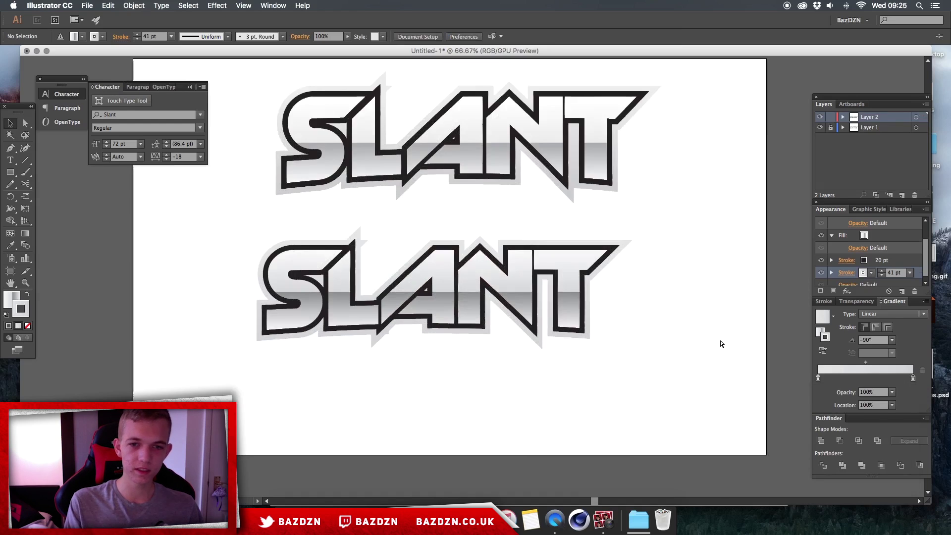